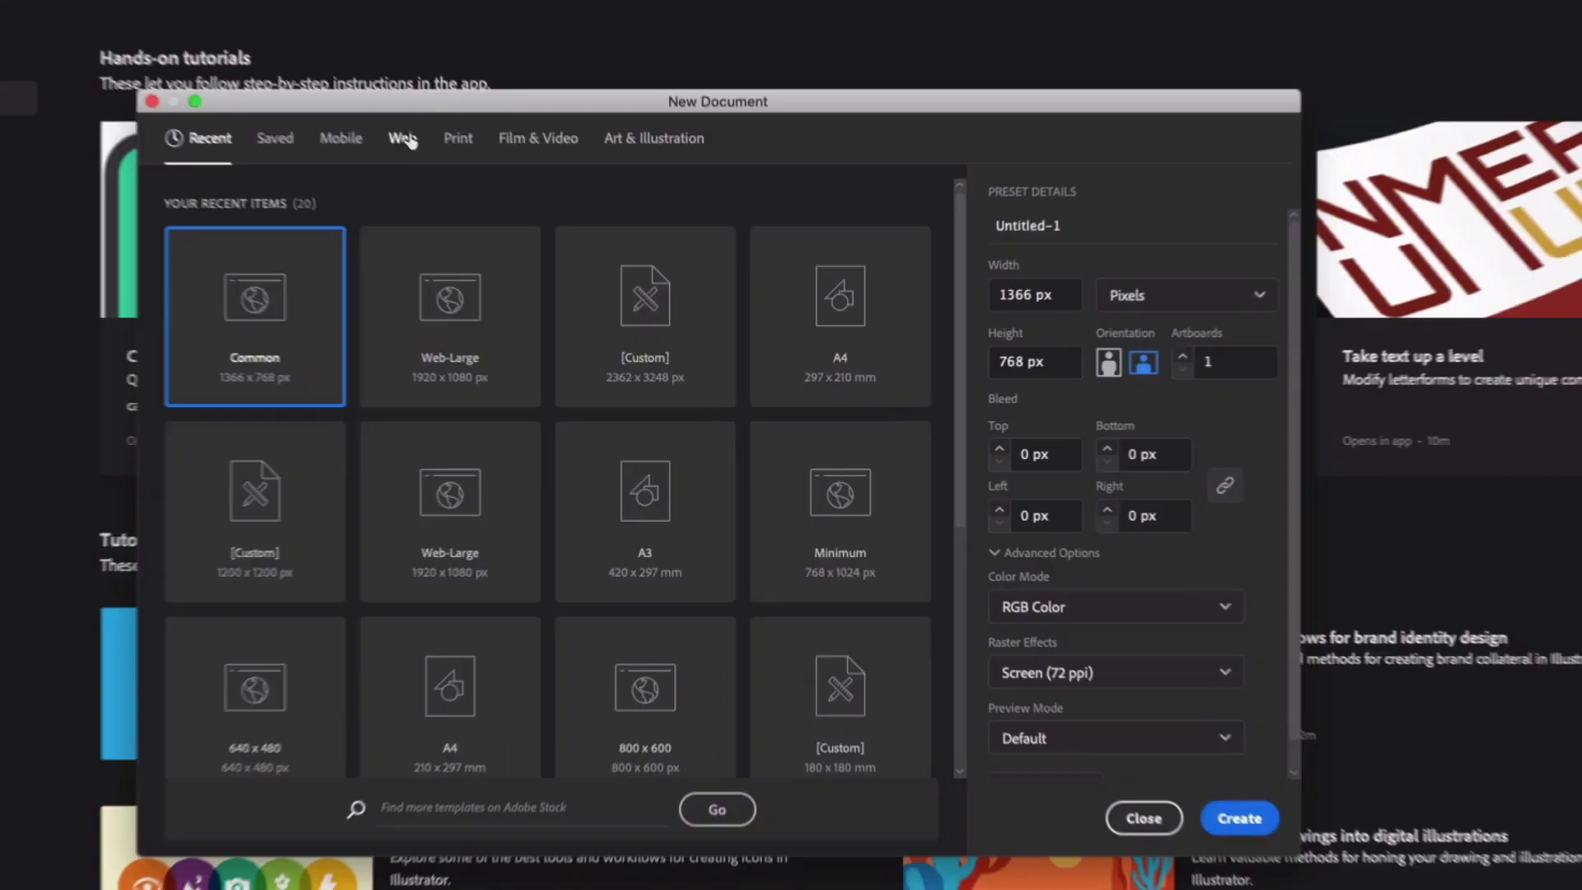
# - Create a new document from the Web-Large 1920 x 1080 px preset
pyautogui.click(494, 211)
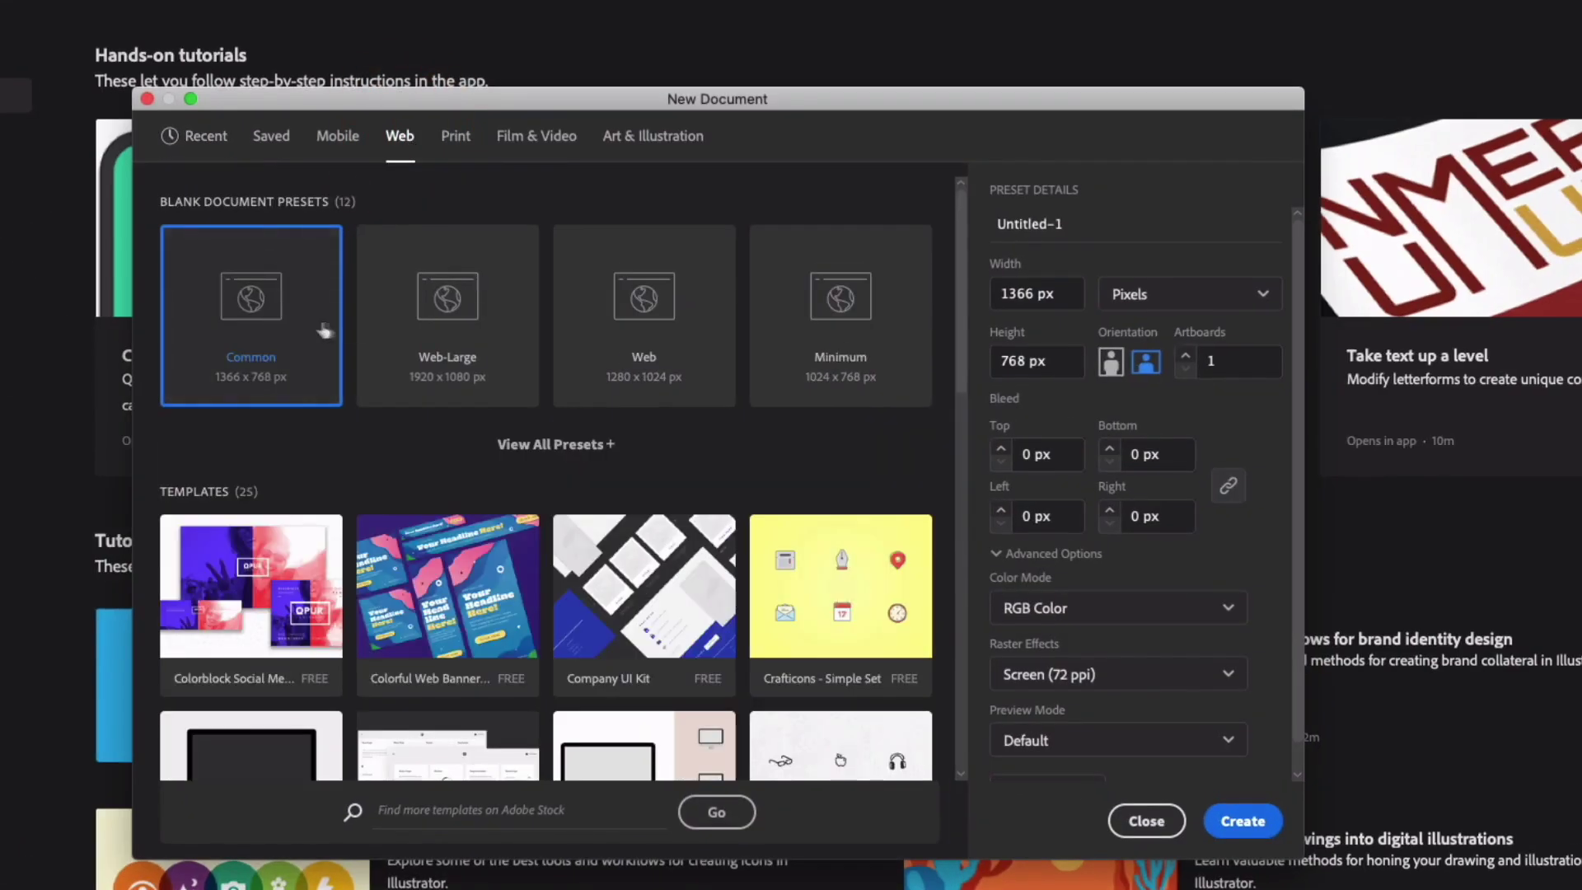
pyautogui.click(392, 332)
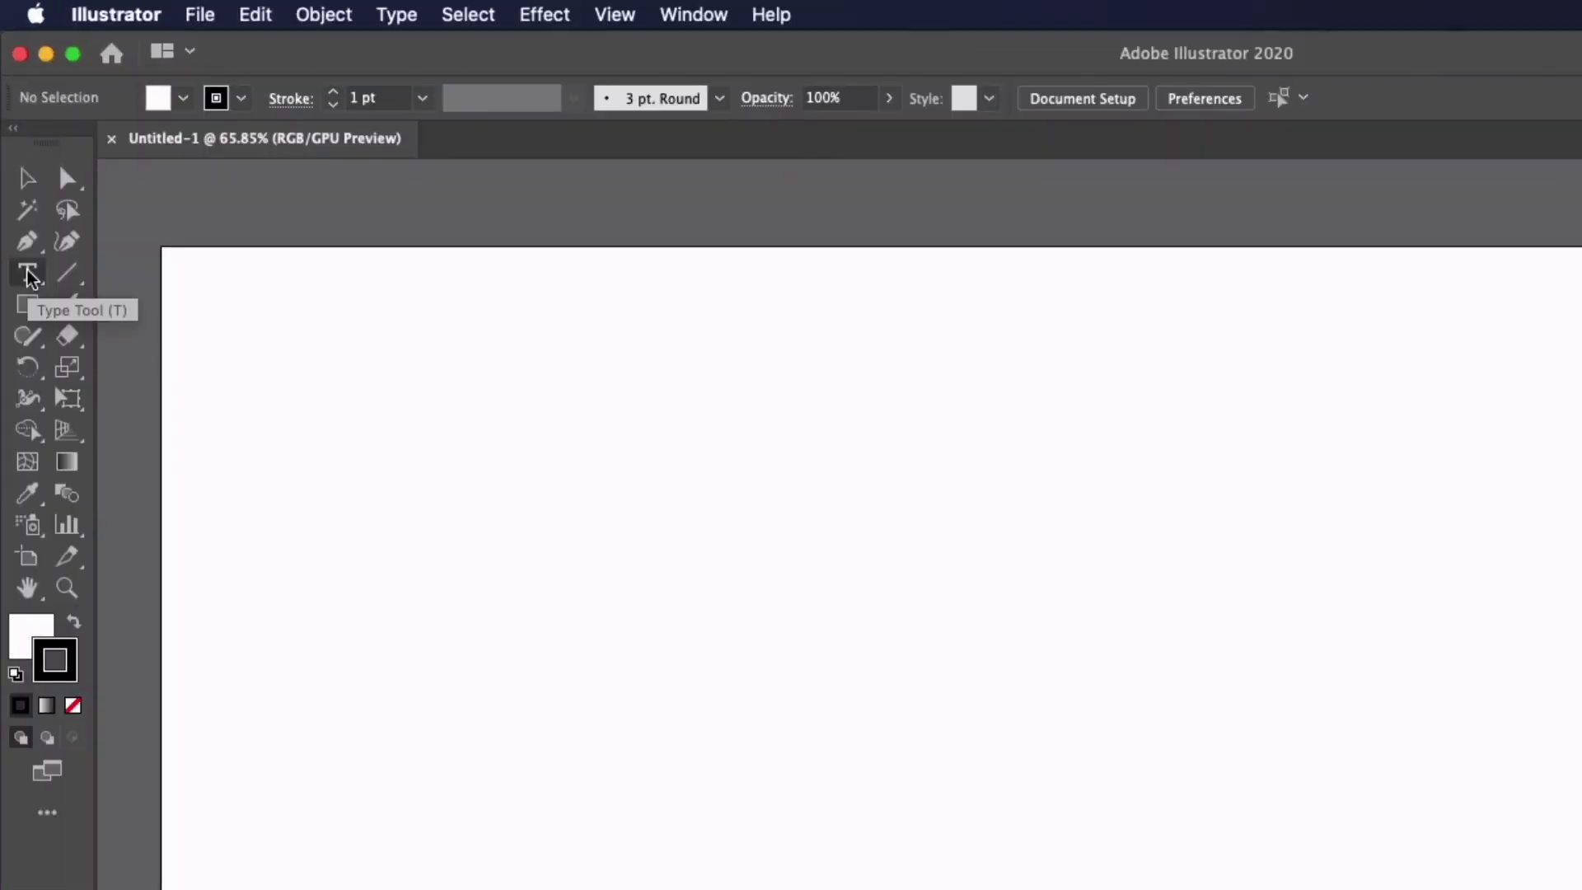
# - Place Lorem ipsum placeholder text on the artboard, leaving its fill colour unchanged
pyautogui.click(18, 172)
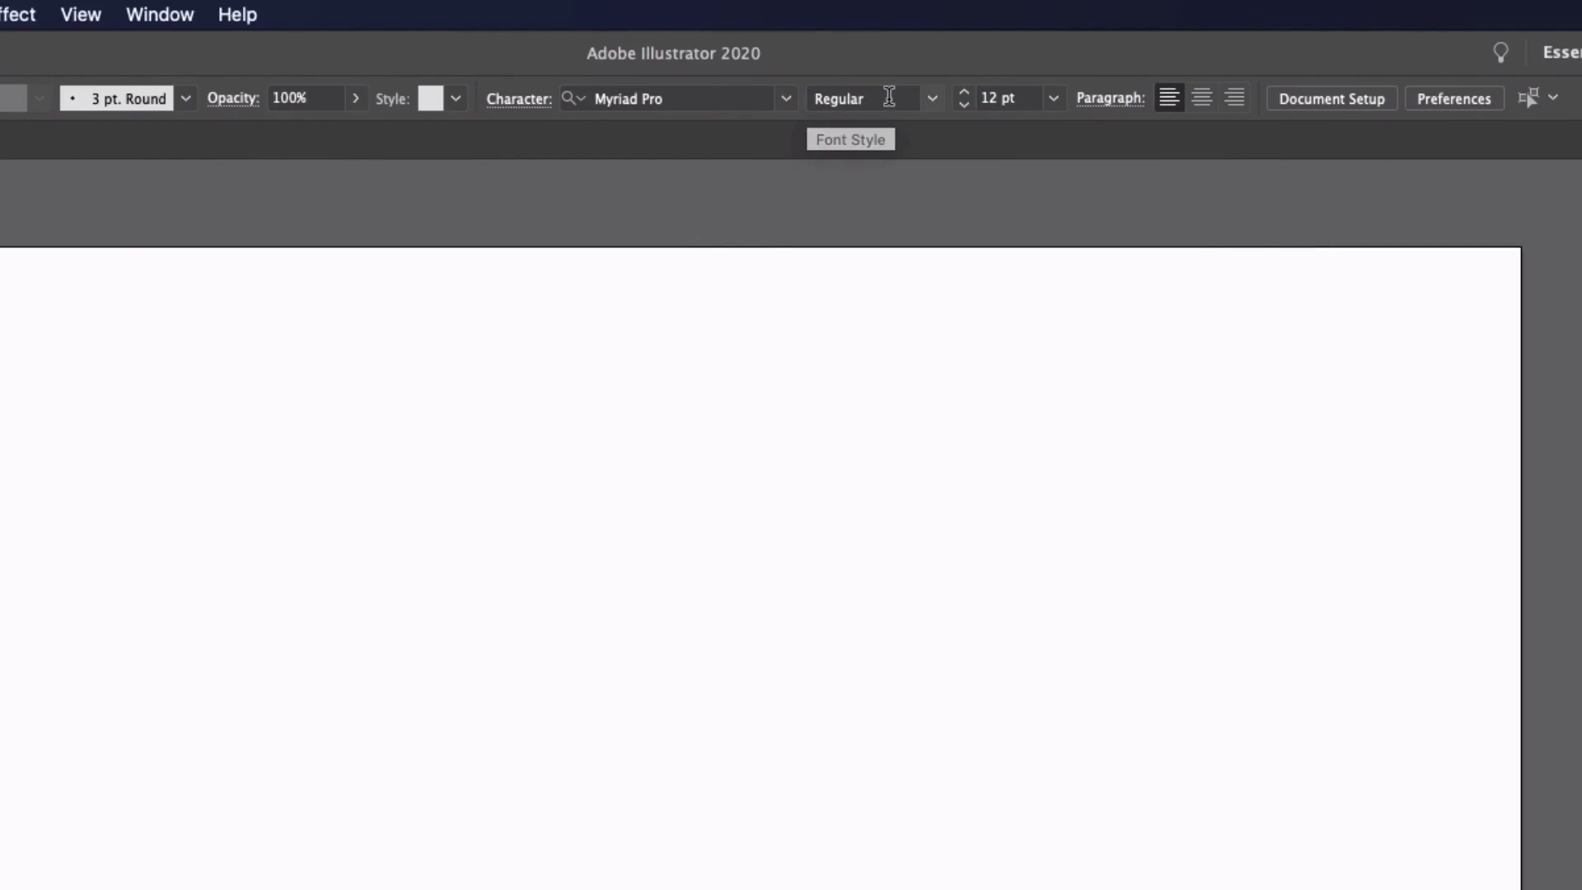
pyautogui.click(164, 554)
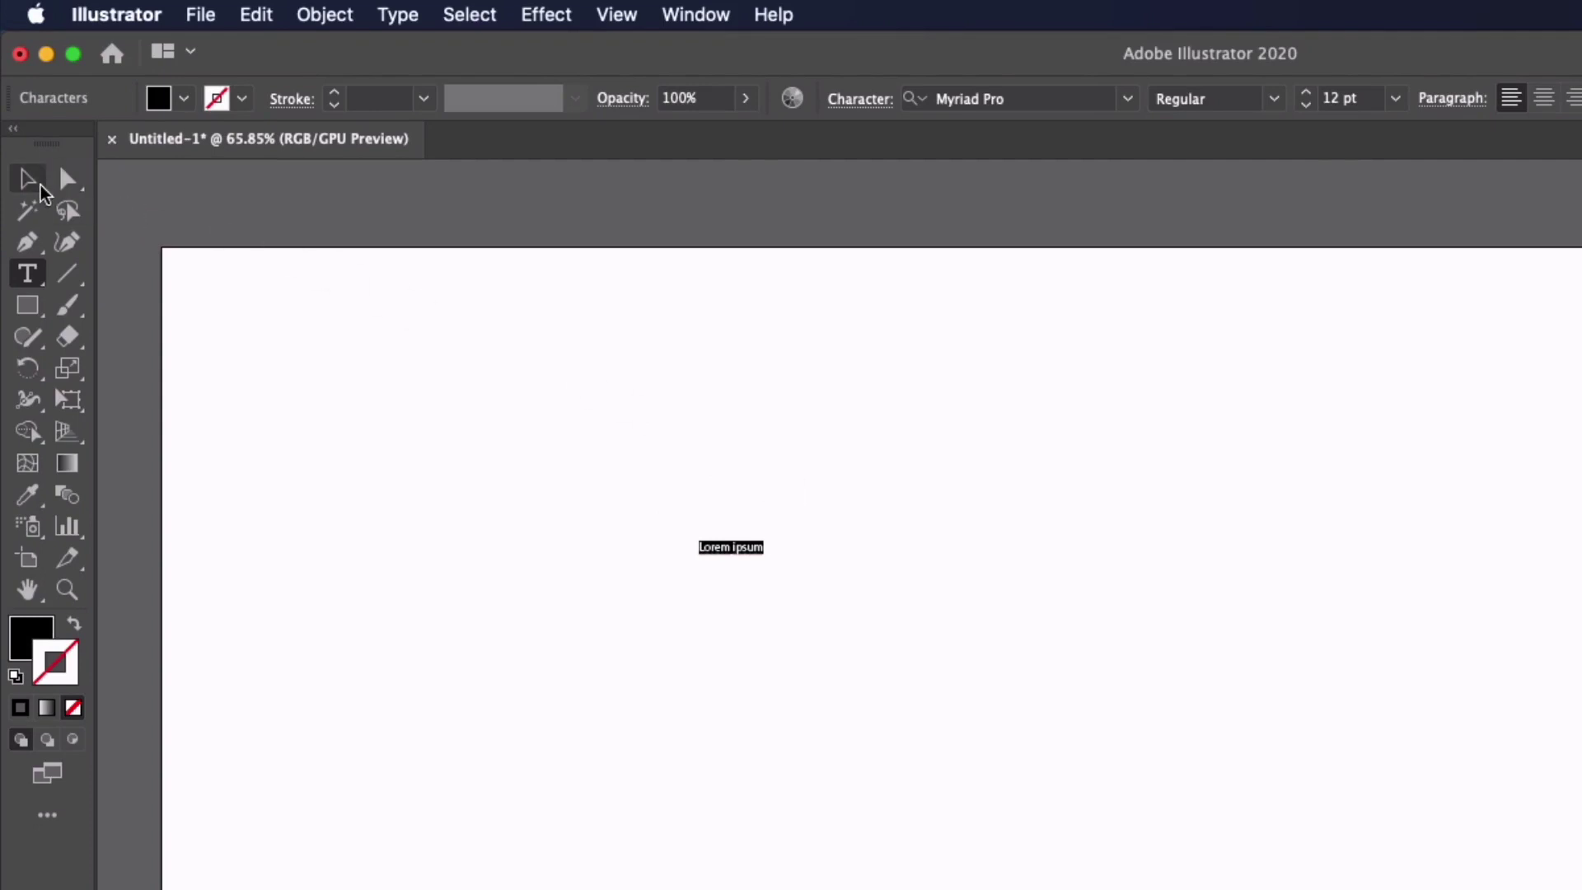
pyautogui.click(28, 178)
pyautogui.click(184, 98)
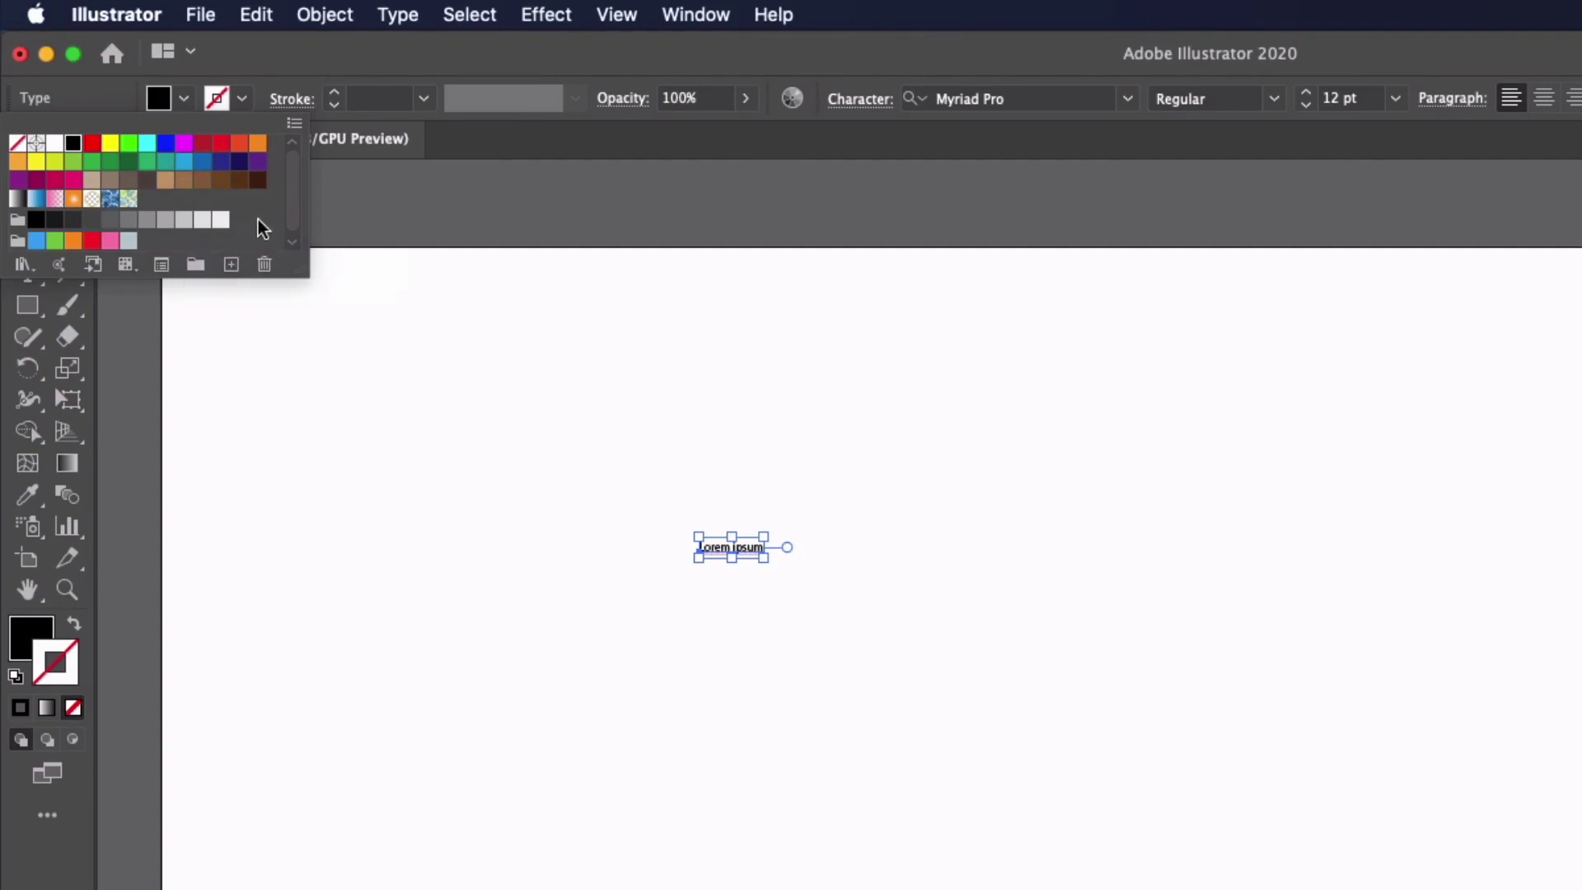
pyautogui.click(295, 55)
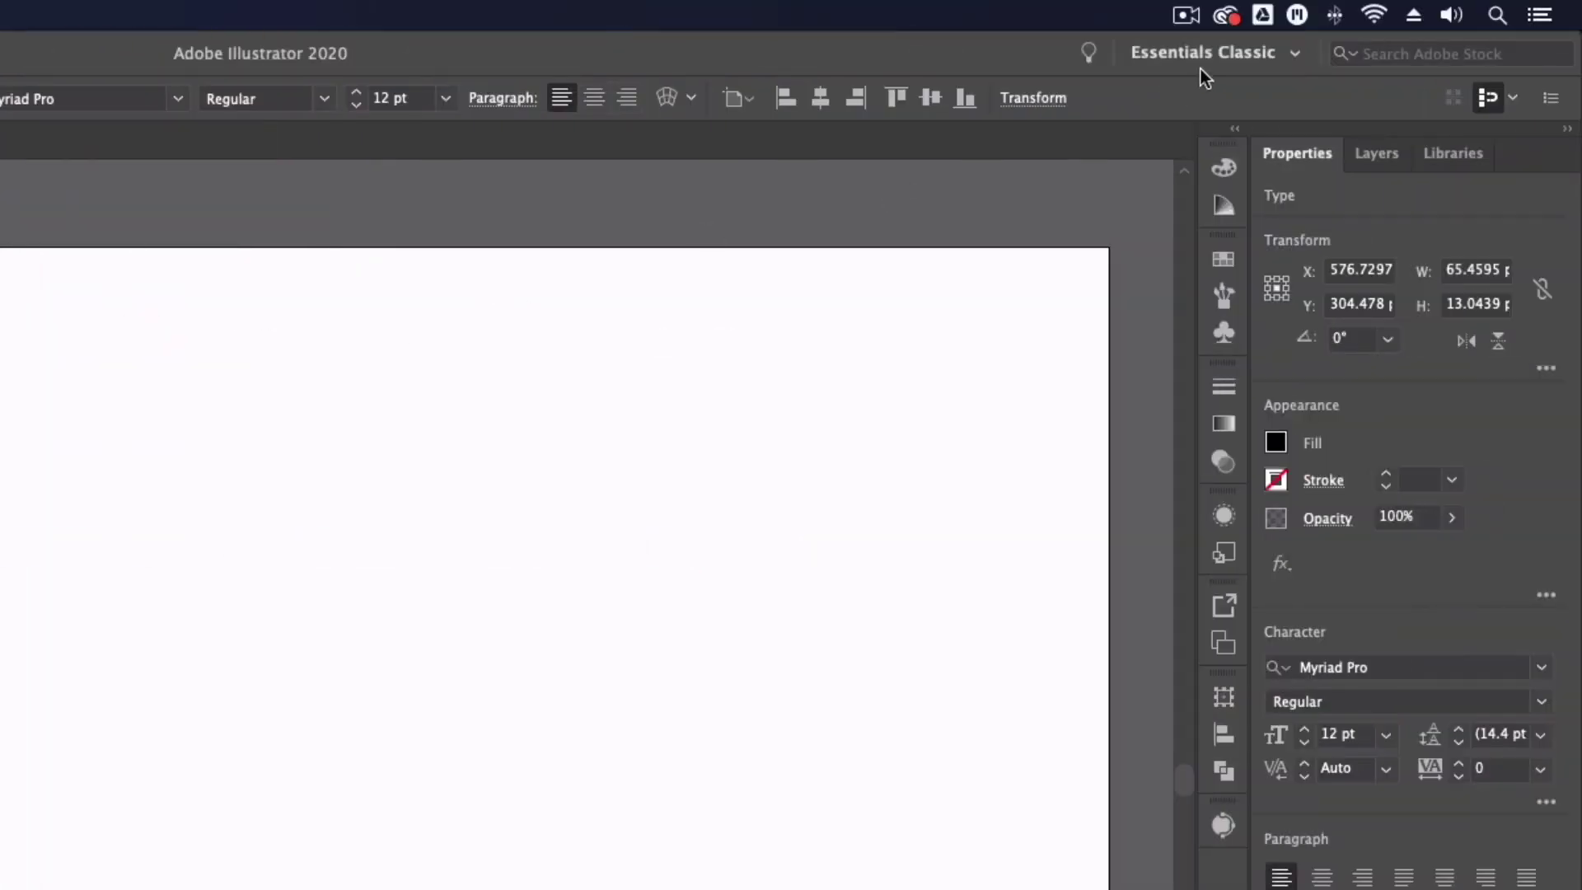
# - Switch to the saved GDP workspace from the workspace list
pyautogui.click(1209, 55)
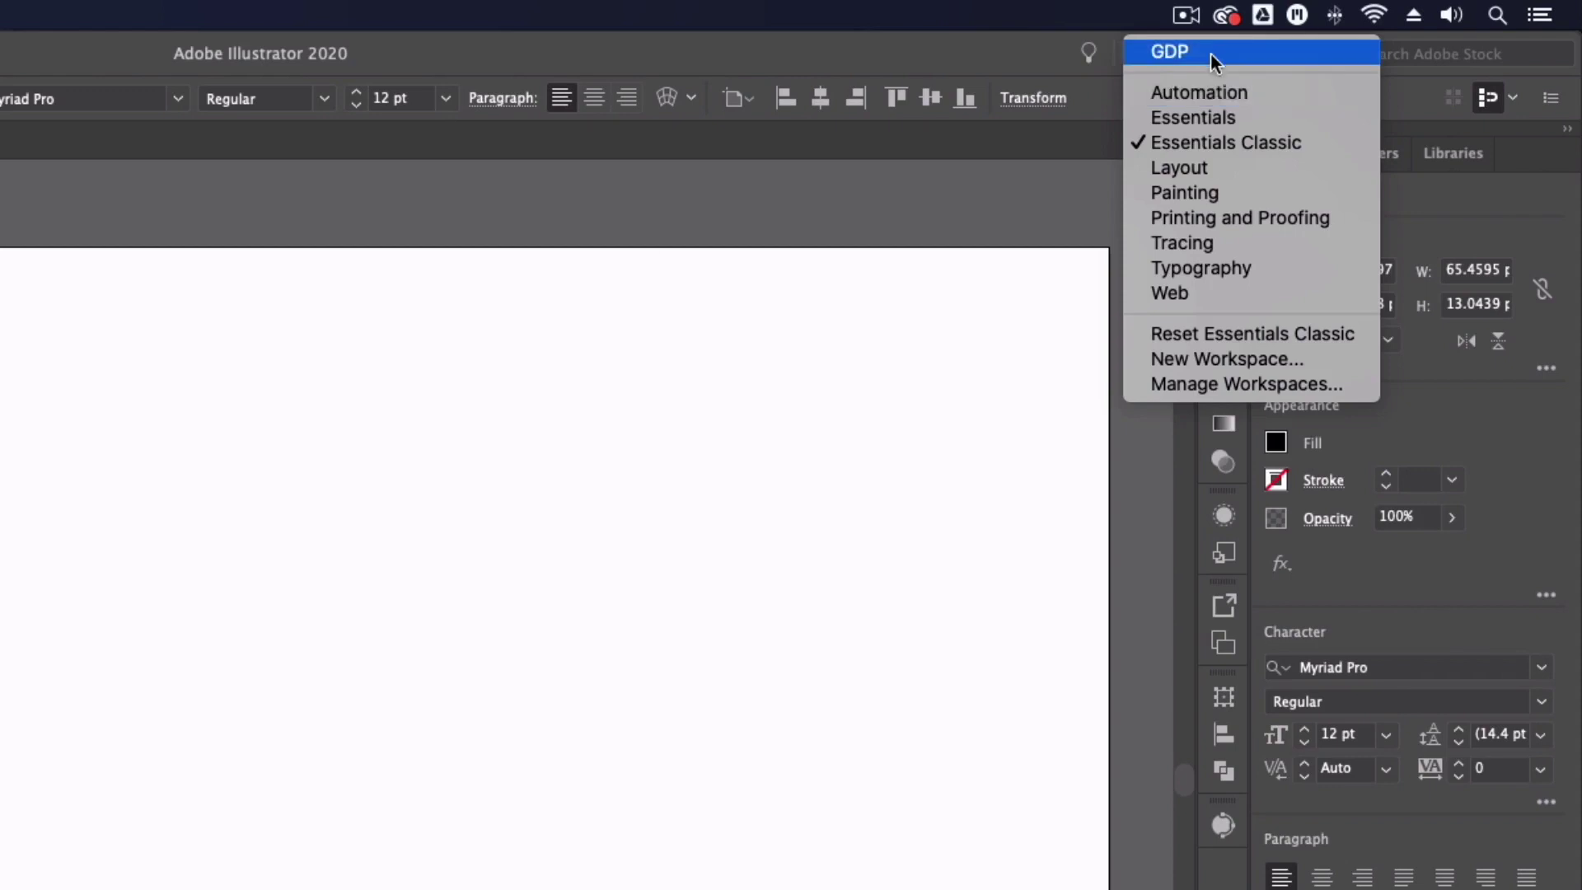
pyautogui.click(1209, 53)
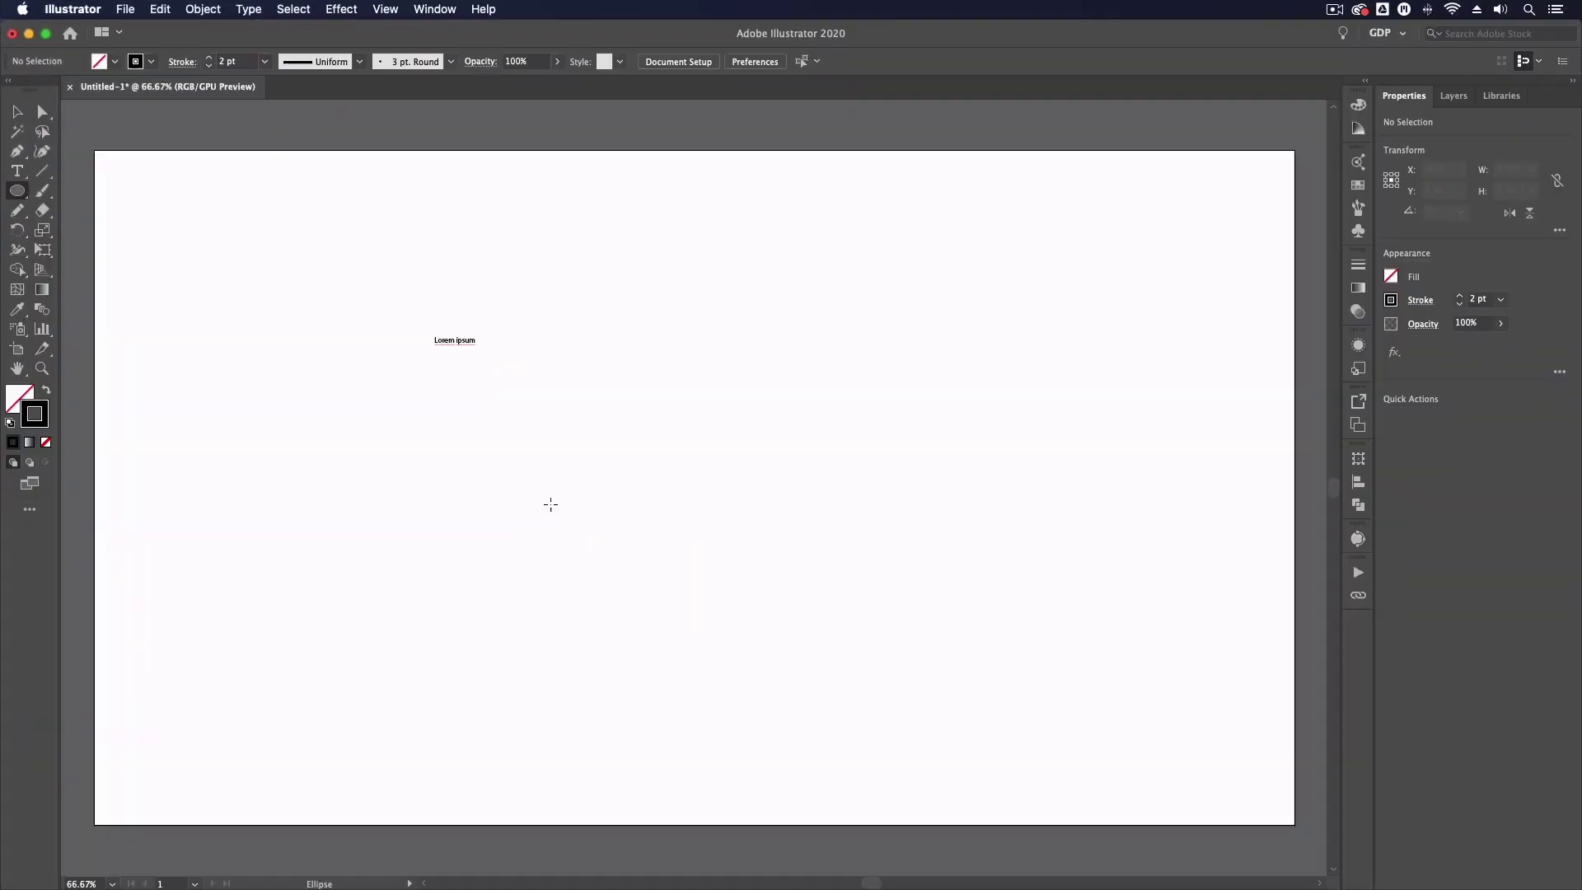
# - Zoom in and draw a tiny circle plus a 45° straight line beside it
pyautogui.press('super+equal')
pyautogui.press('super+equal')
pyautogui.press('super+equal')
pyautogui.press('super+equal')
pyautogui.press('super+equal')
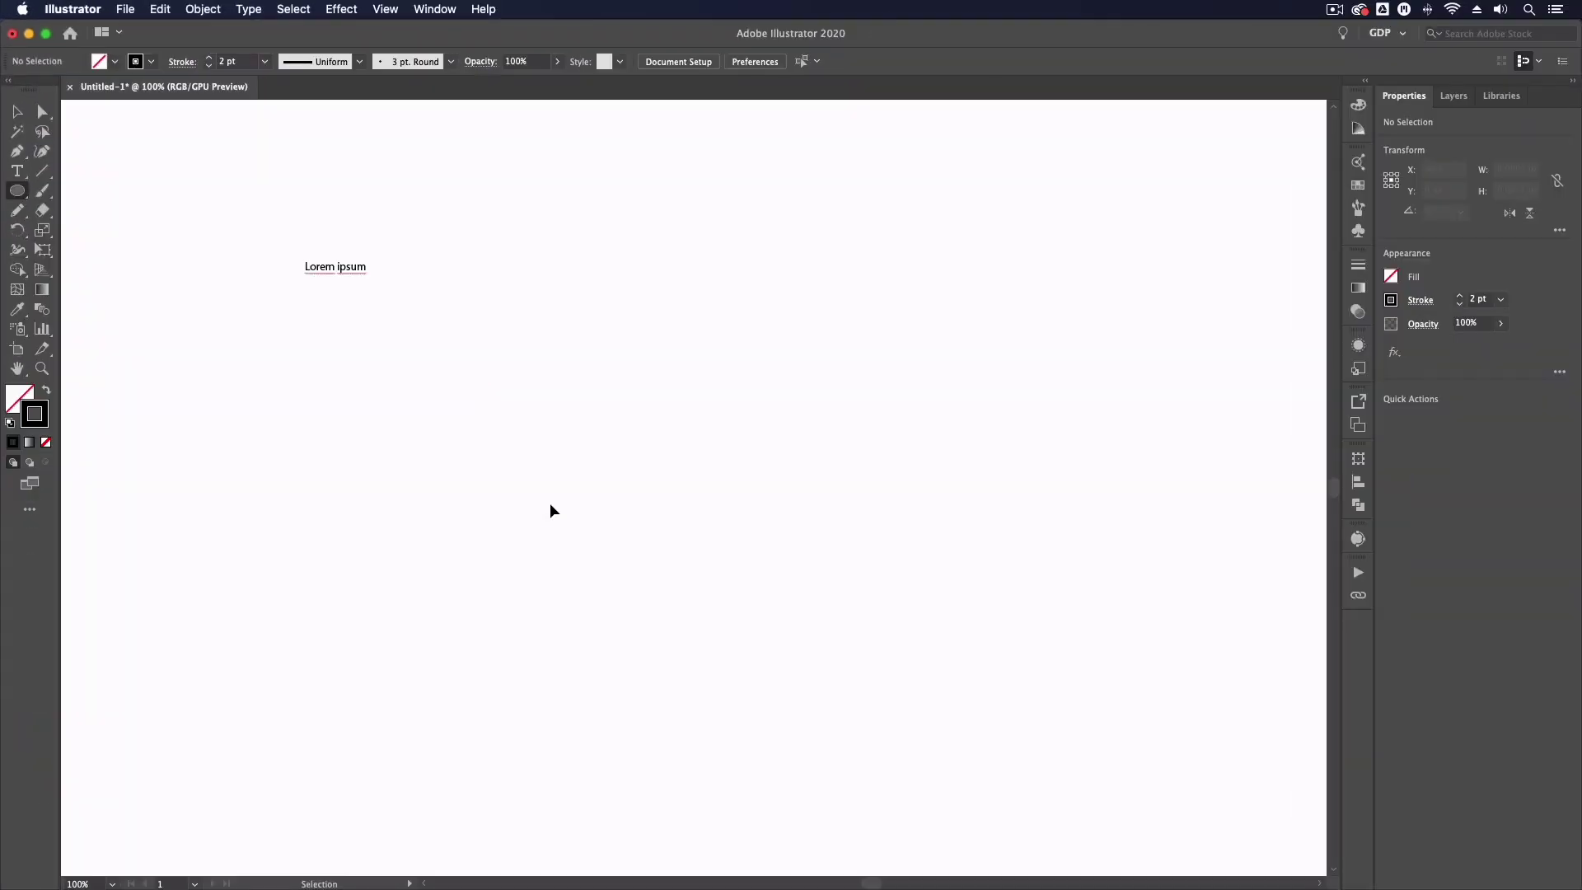
pyautogui.press('super+equal')
pyautogui.press('super+equal')
pyautogui.moveTo(516, 451); pyautogui.dragTo(550, 492)
pyautogui.click(49, 173)
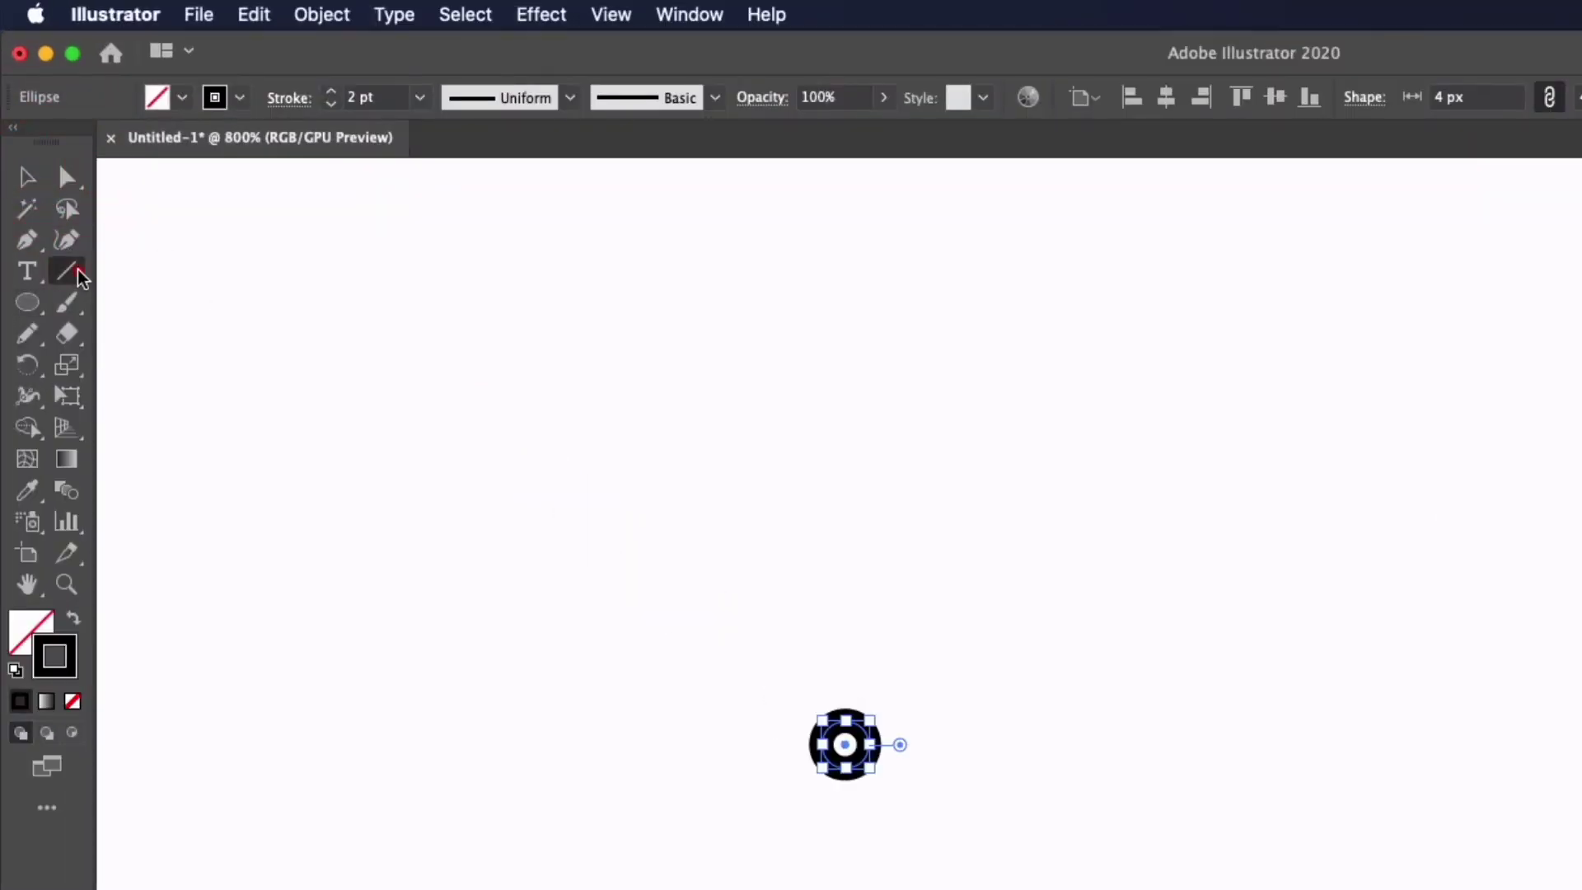
pyautogui.moveTo(833, 578); pyautogui.dragTo(993, 484)
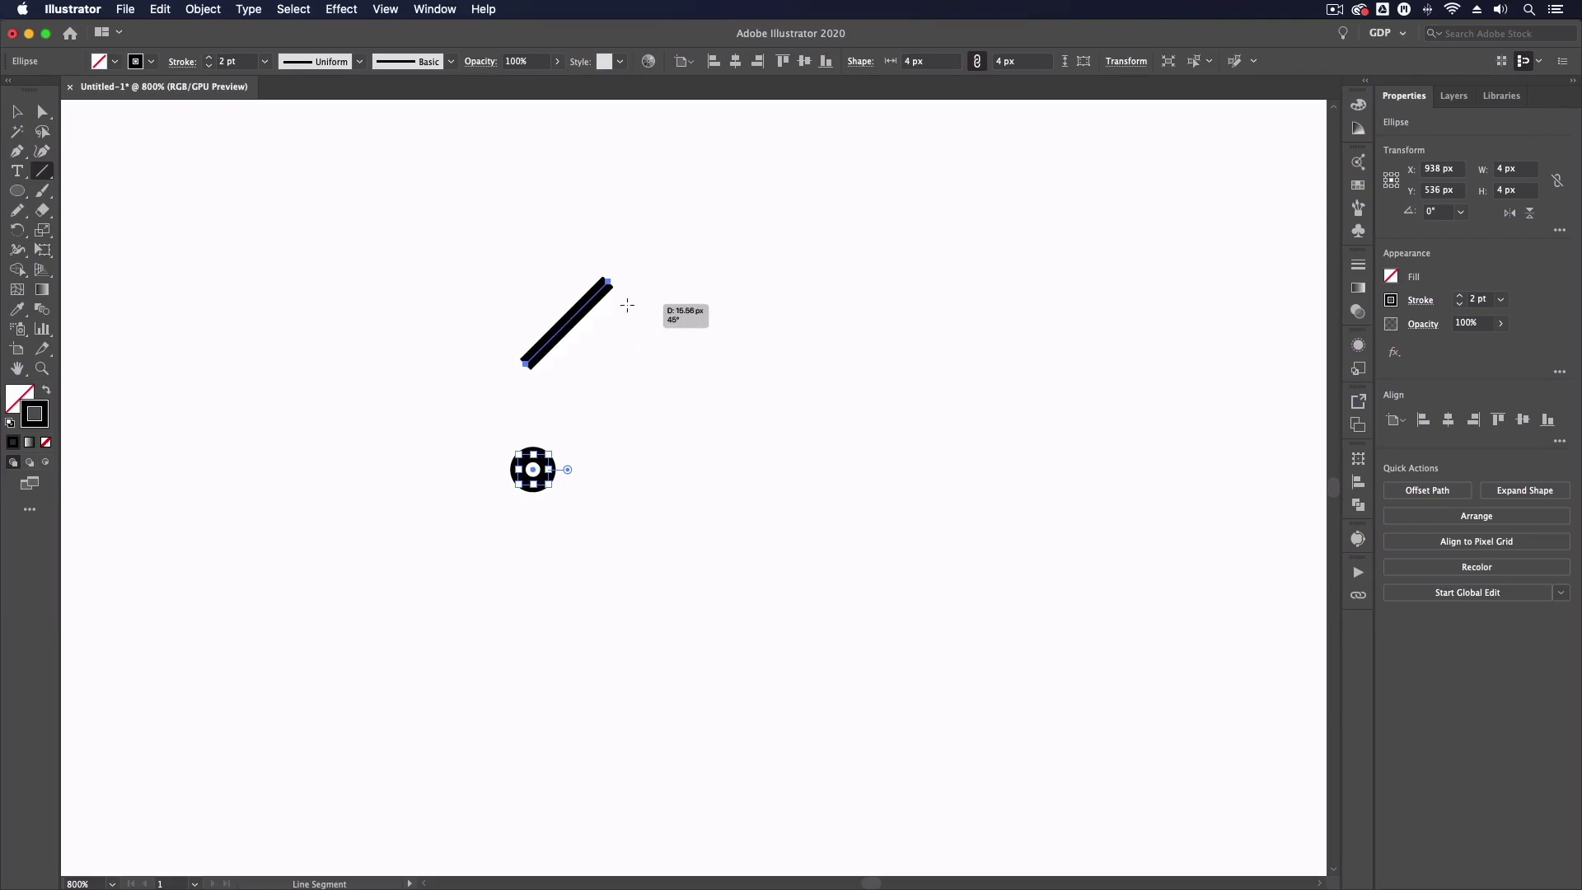
pyautogui.moveTo(627, 306)
pyautogui.mouseDown()
pyautogui.moveTo(612, 266)
pyautogui.moveTo(599, 427)
pyautogui.moveTo(602, 322)
pyautogui.mouseUp()
# - Switch to Outline view (Cmd+Y) and reposition the 45° line around the circle
pyautogui.click(17, 112)
pyautogui.press('super+equal')
pyautogui.press('super+y')
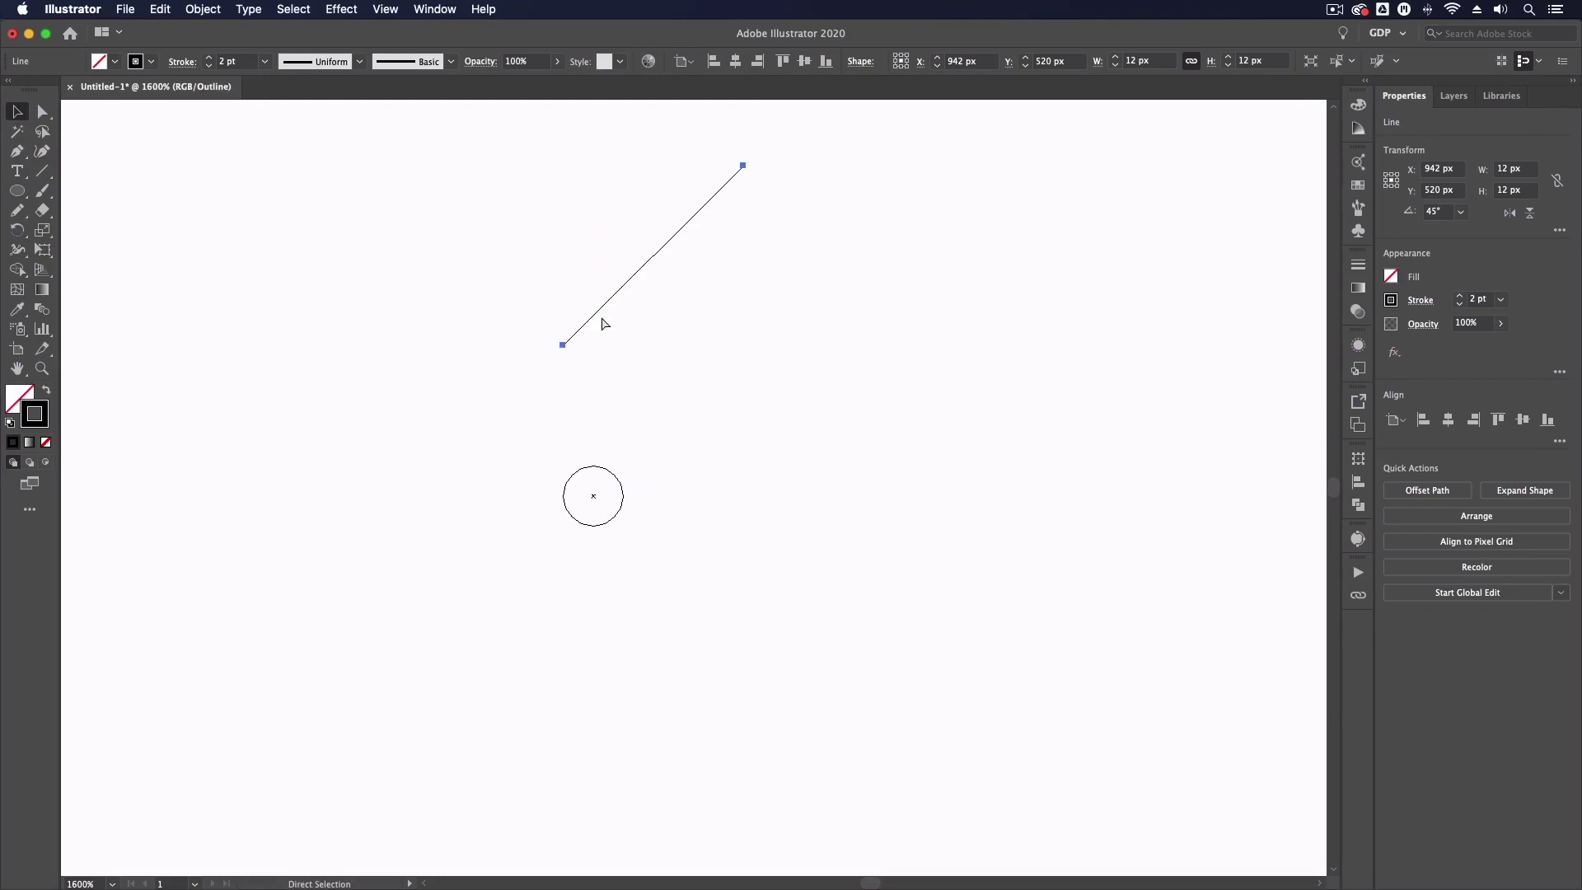
pyautogui.press('super+equal')
pyautogui.moveTo(629, 356); pyautogui.dragTo(673, 265)
pyautogui.moveTo(720, 360); pyautogui.dragTo(650, 629)
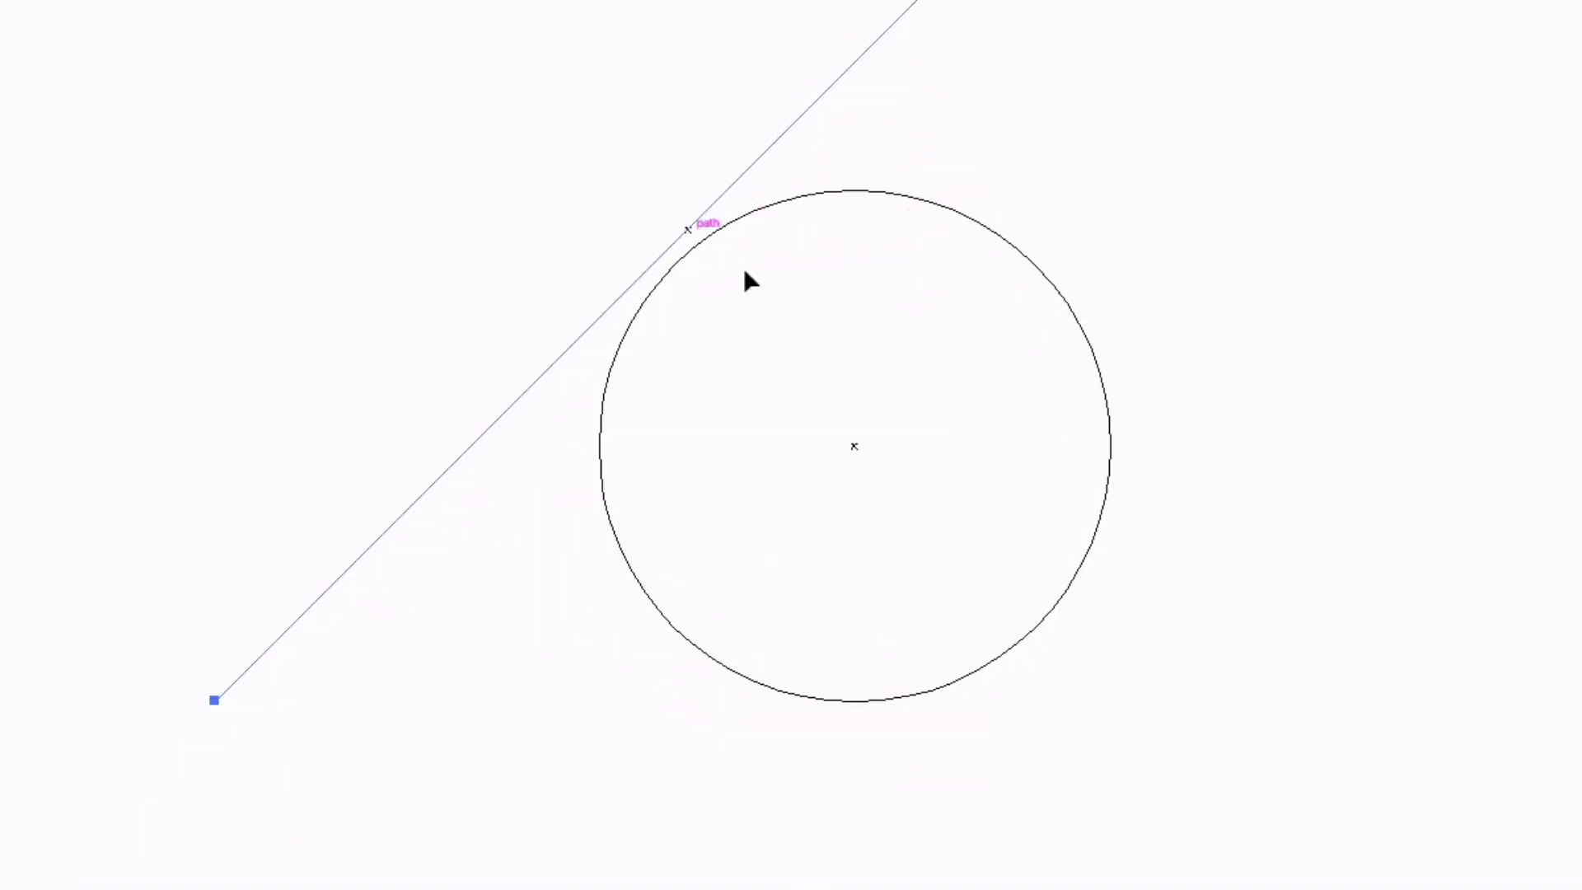
pyautogui.moveTo(744, 272); pyautogui.dragTo(700, 241)
pyautogui.click(662, 232)
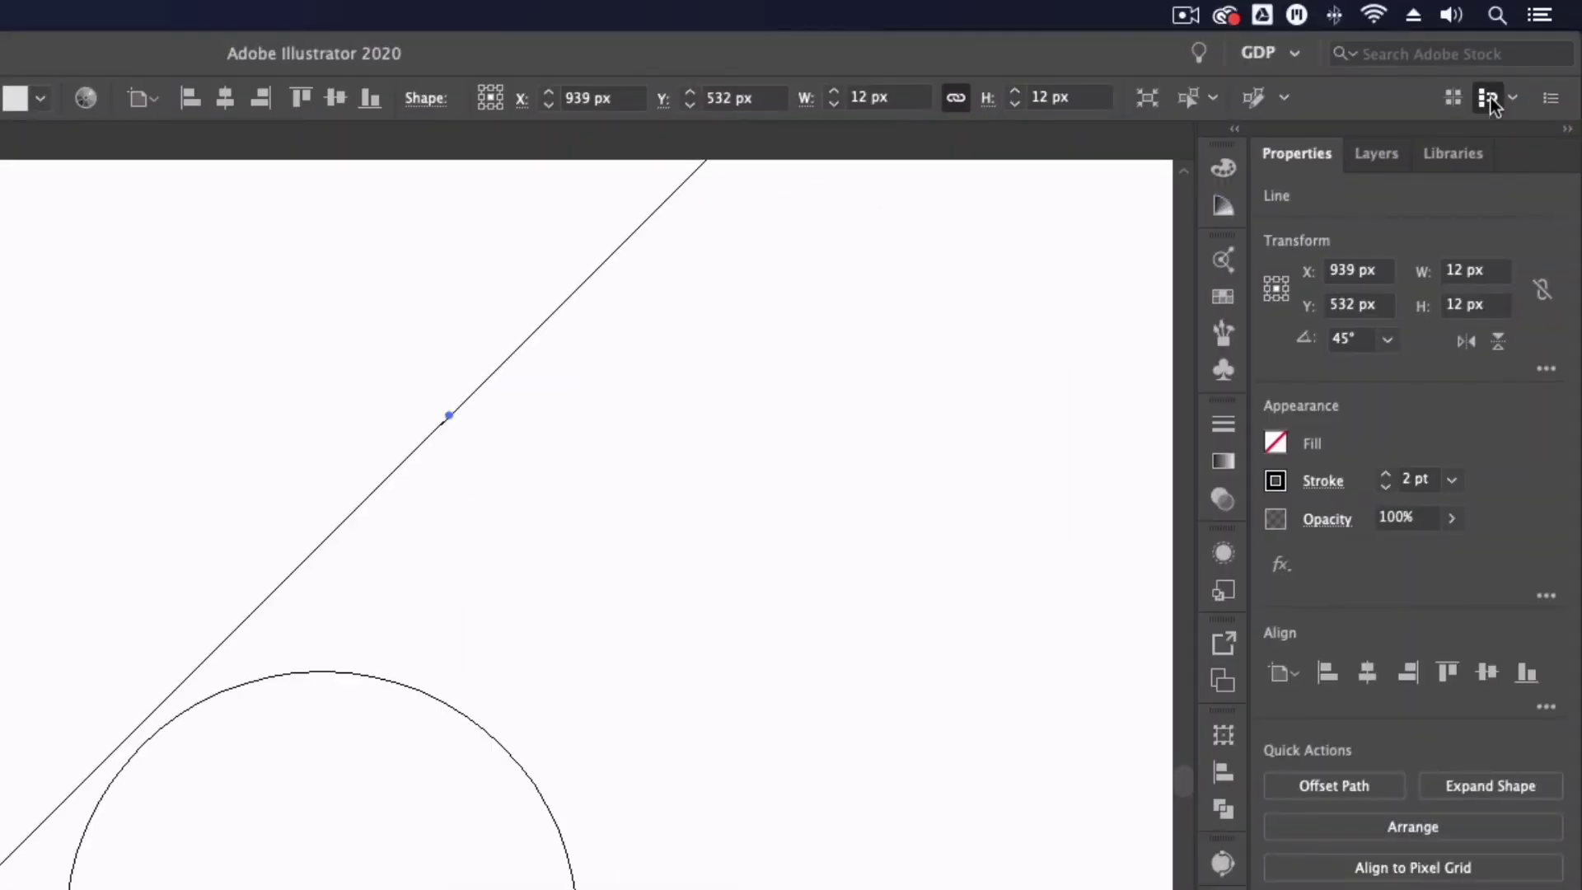
# - Toggle Align to Pixel Grid, then delete the circle and 45° line
pyautogui.click(1487, 99)
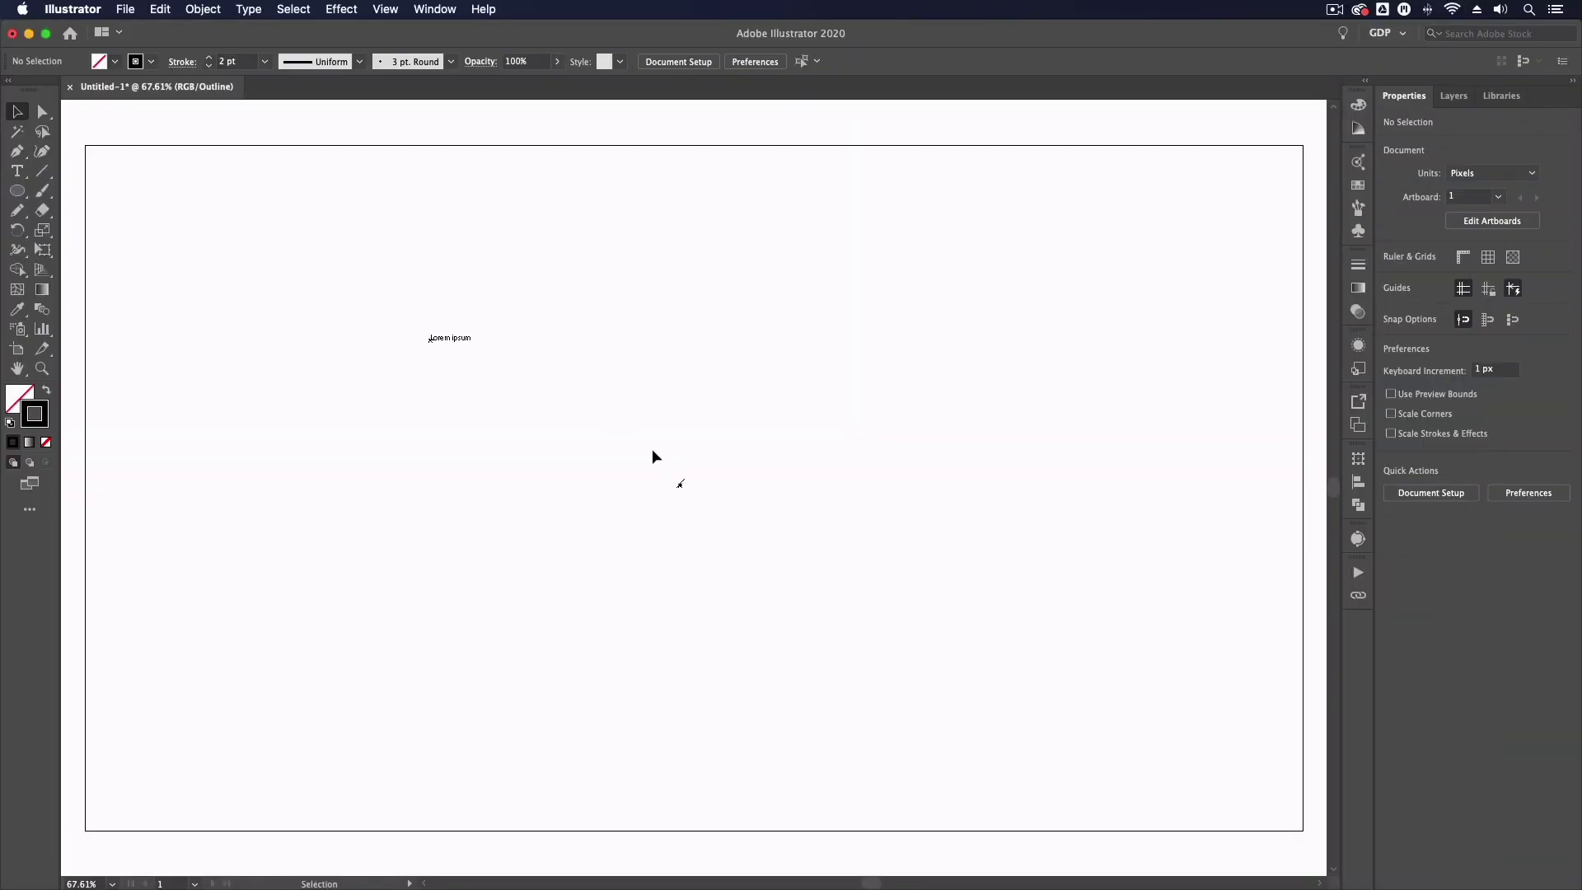
pyautogui.moveTo(651, 448); pyautogui.dragTo(999, 695)
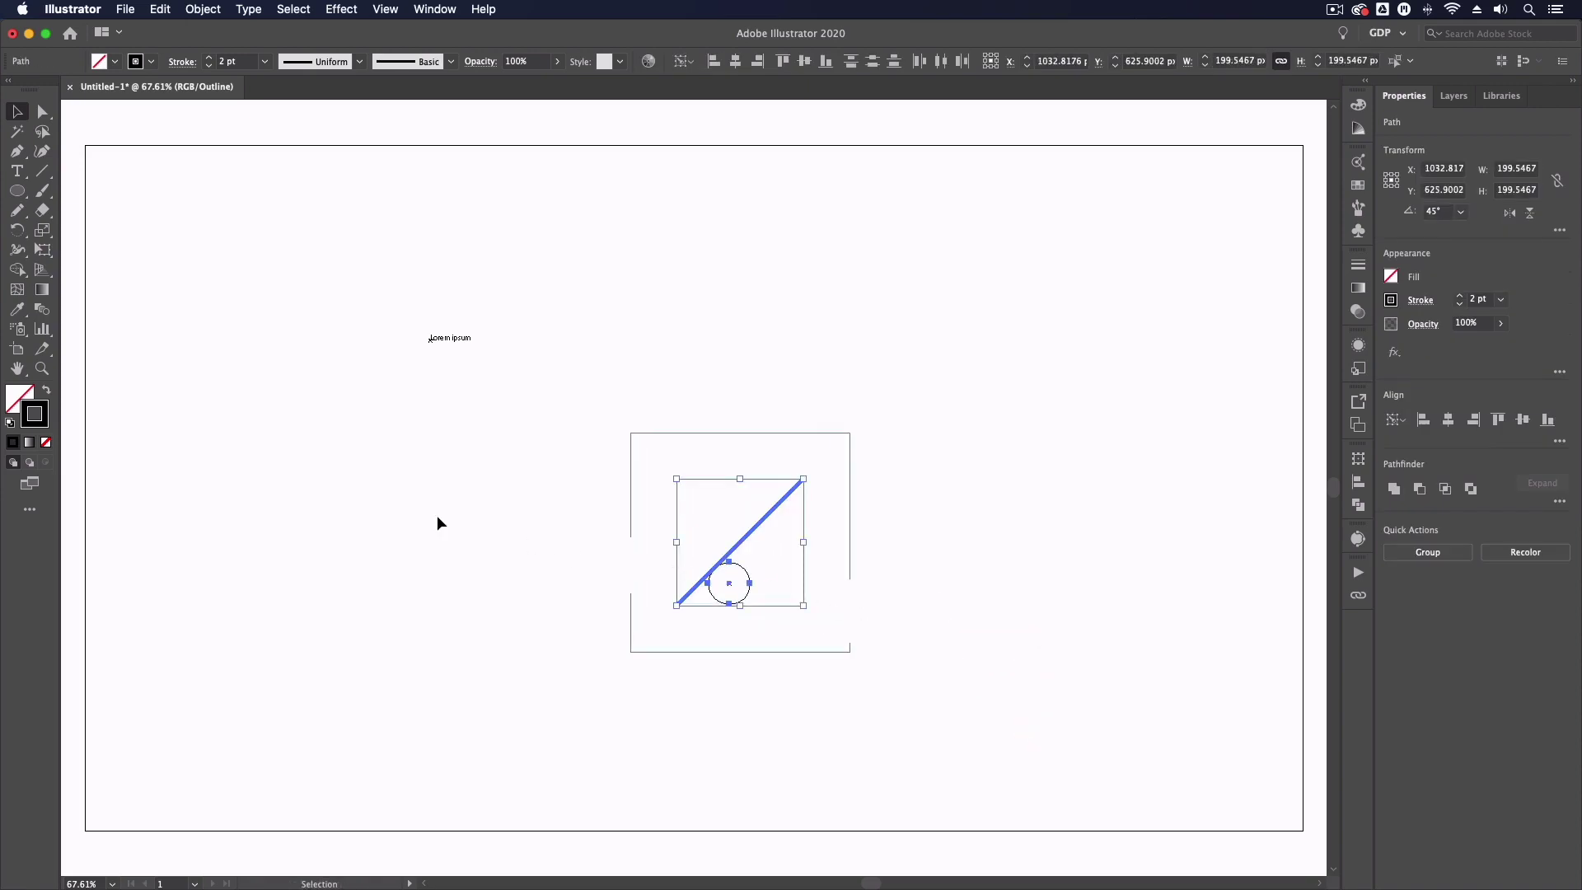
pyautogui.press('Delete')
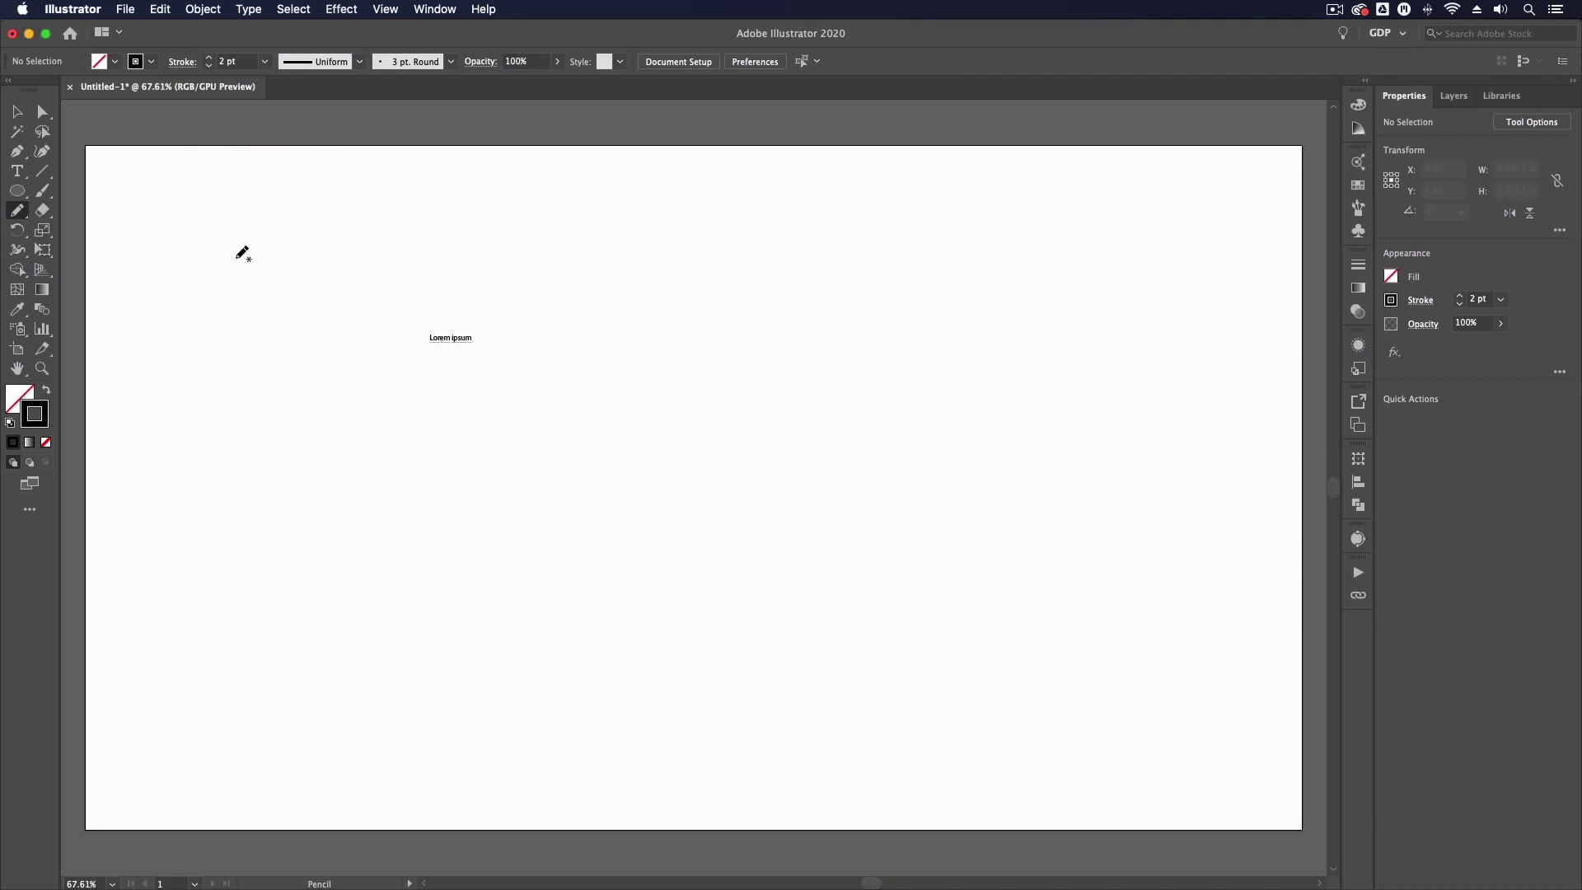
# - Draw a looping freehand curve with the Pencil tool
pyautogui.press('v')
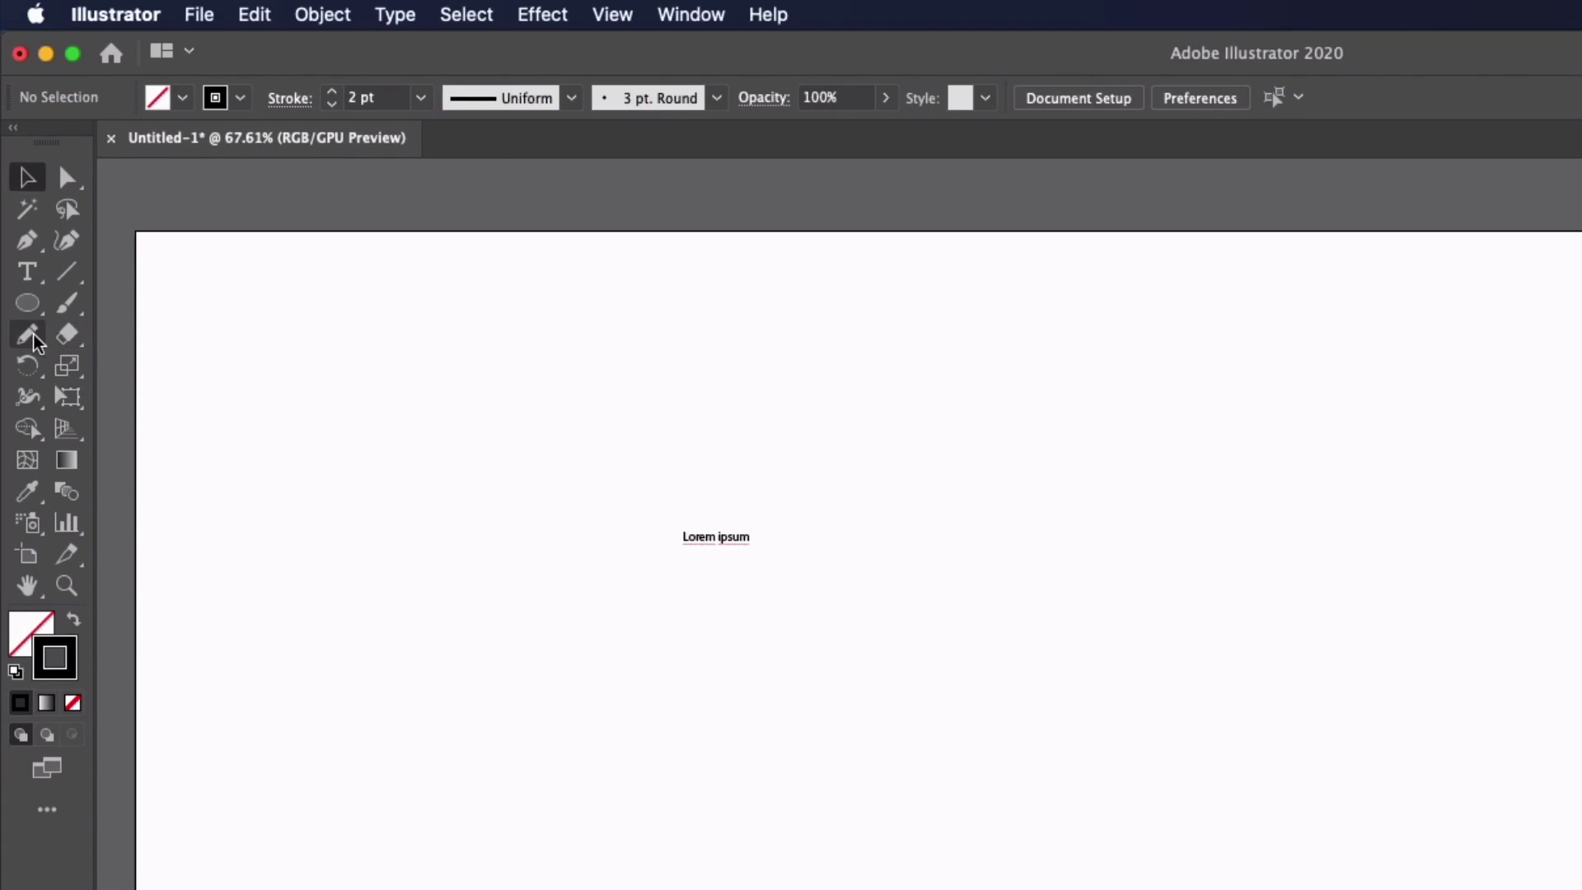
pyautogui.click(20, 212)
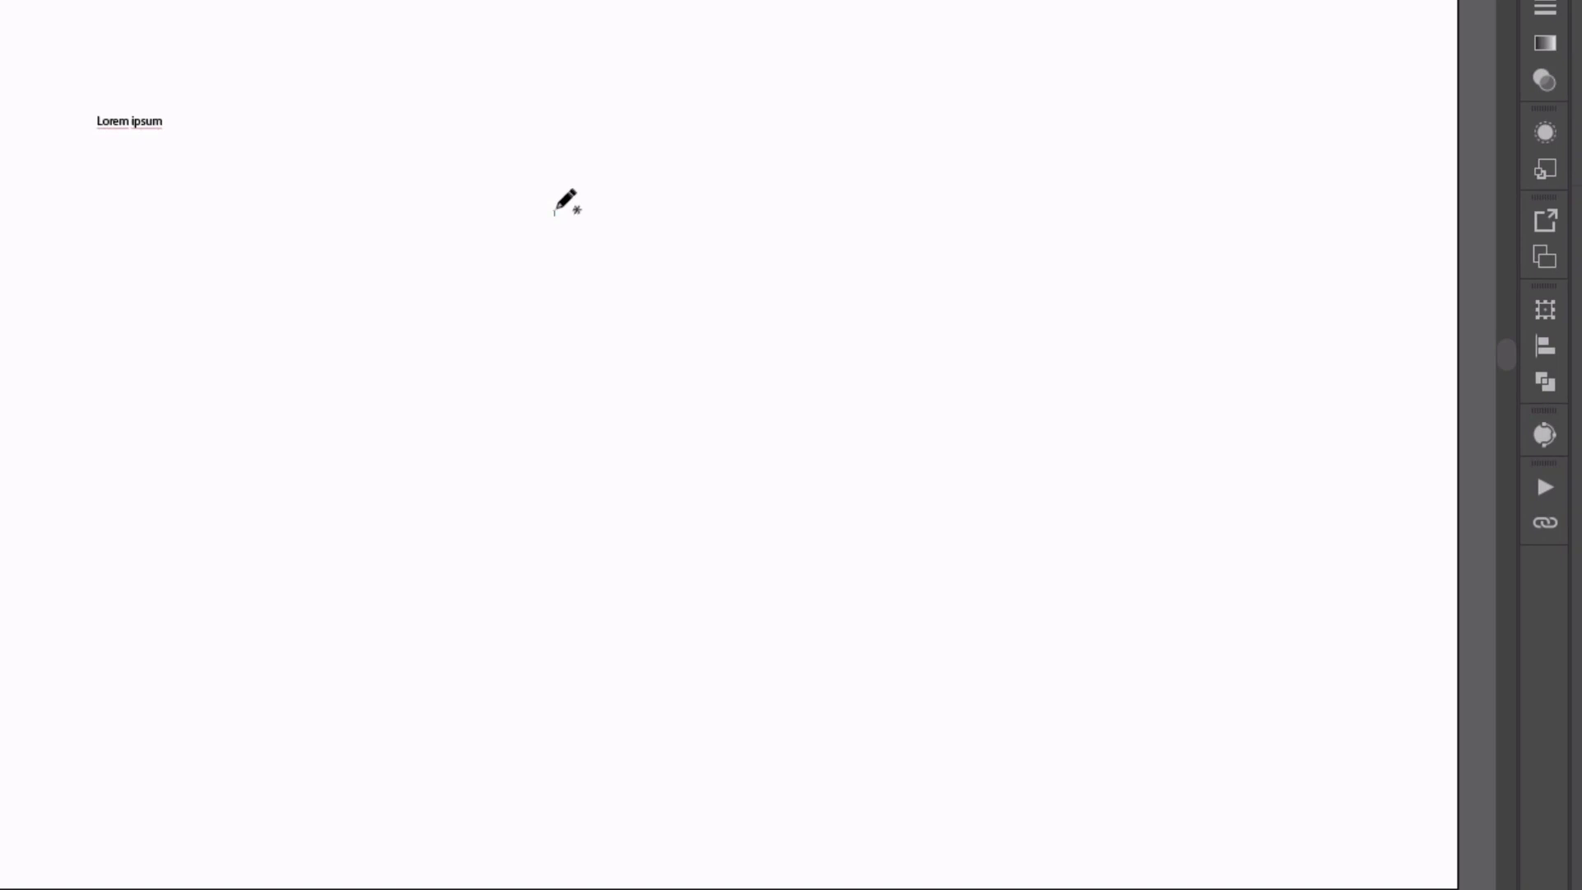
pyautogui.moveTo(555, 213)
pyautogui.mouseDown()
pyautogui.moveTo(592, 180)
pyautogui.moveTo(626, 179)
pyautogui.moveTo(770, 246)
pyautogui.moveTo(876, 268)
pyautogui.moveTo(963, 268)
pyautogui.moveTo(1054, 225)
pyautogui.moveTo(1015, 201)
pyautogui.moveTo(933, 204)
pyautogui.moveTo(857, 237)
pyautogui.moveTo(802, 331)
pyautogui.moveTo(749, 701)
pyautogui.moveTo(702, 724)
pyautogui.moveTo(590, 708)
pyautogui.moveTo(560, 679)
pyautogui.moveTo(538, 607)
pyautogui.moveTo(539, 554)
pyautogui.moveTo(593, 508)
pyautogui.moveTo(836, 570)
pyautogui.moveTo(1033, 543)
pyautogui.mouseUp()
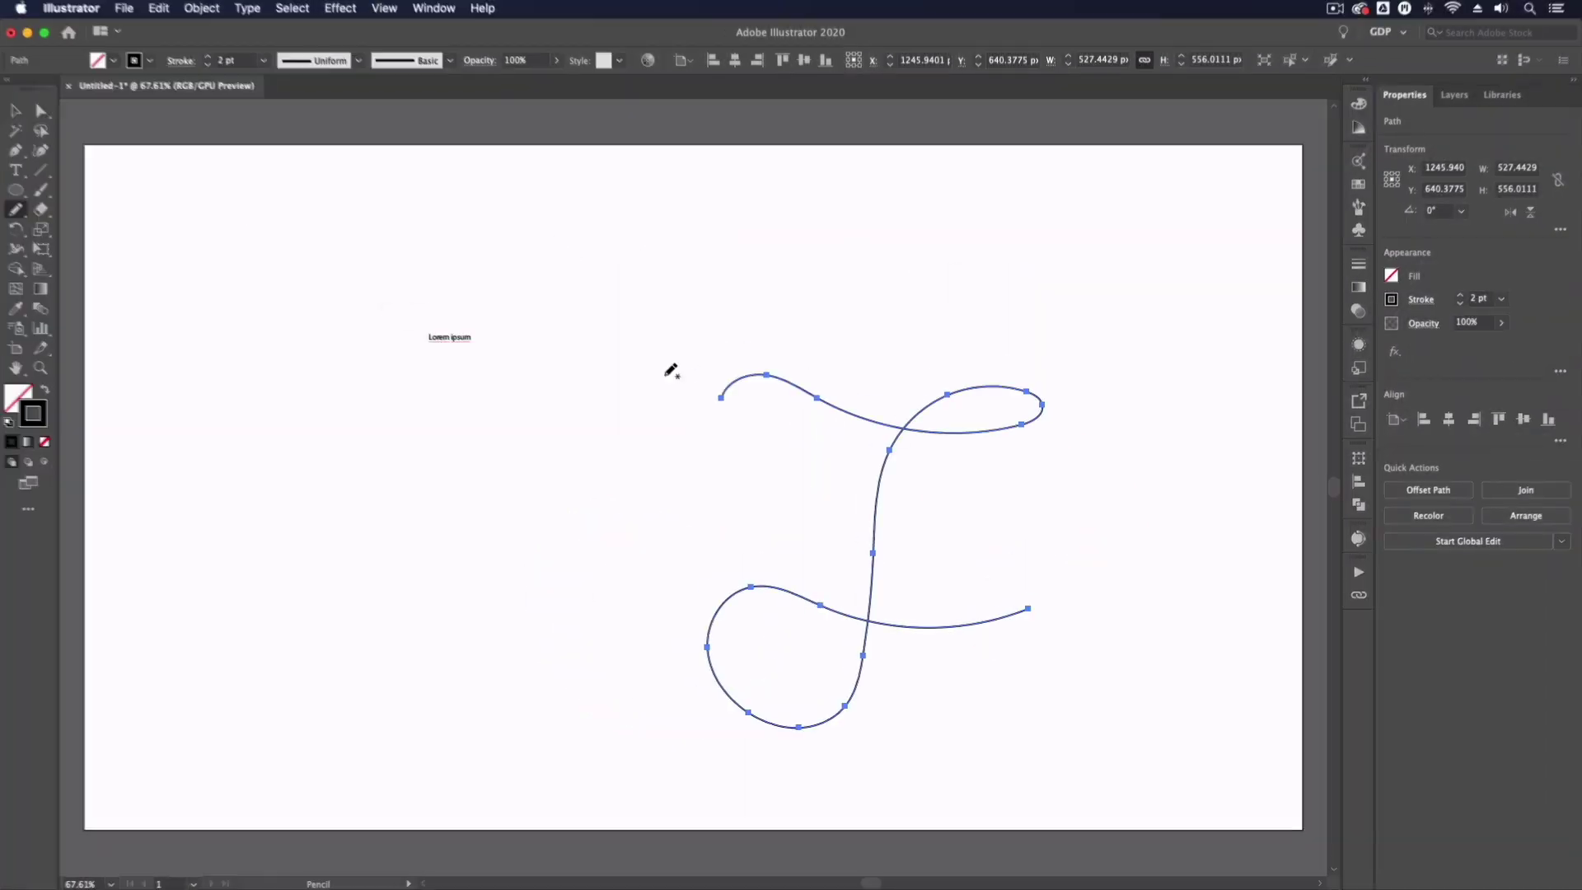
# - Select the curve and raise its stroke weight to 9 pt
pyautogui.click(18, 111)
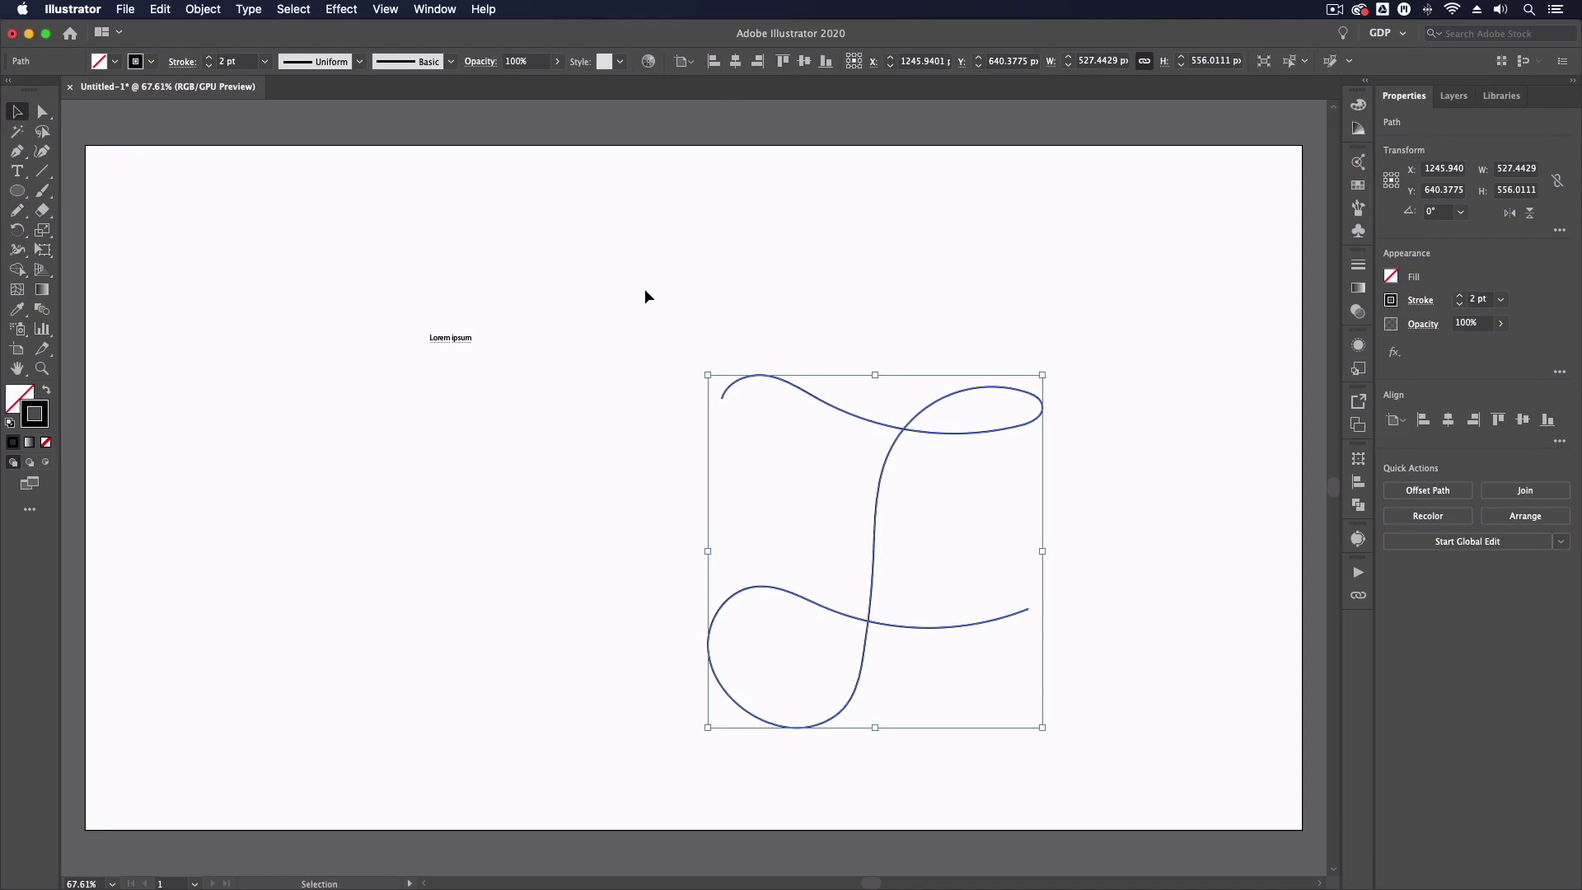
pyautogui.click(672, 313)
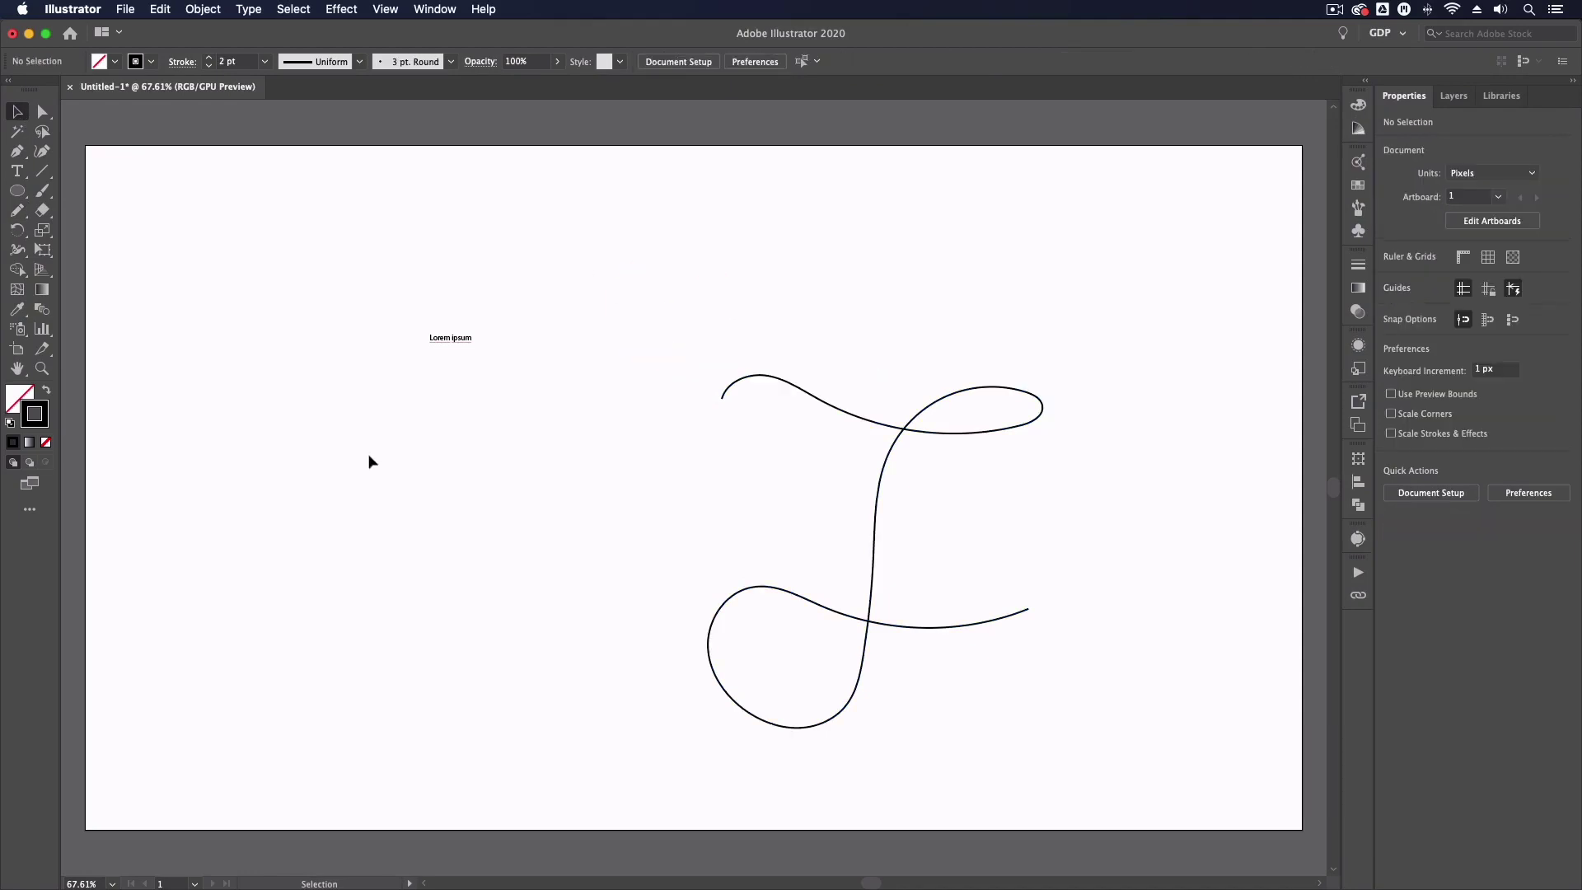
pyautogui.moveTo(669, 366); pyautogui.dragTo(757, 426)
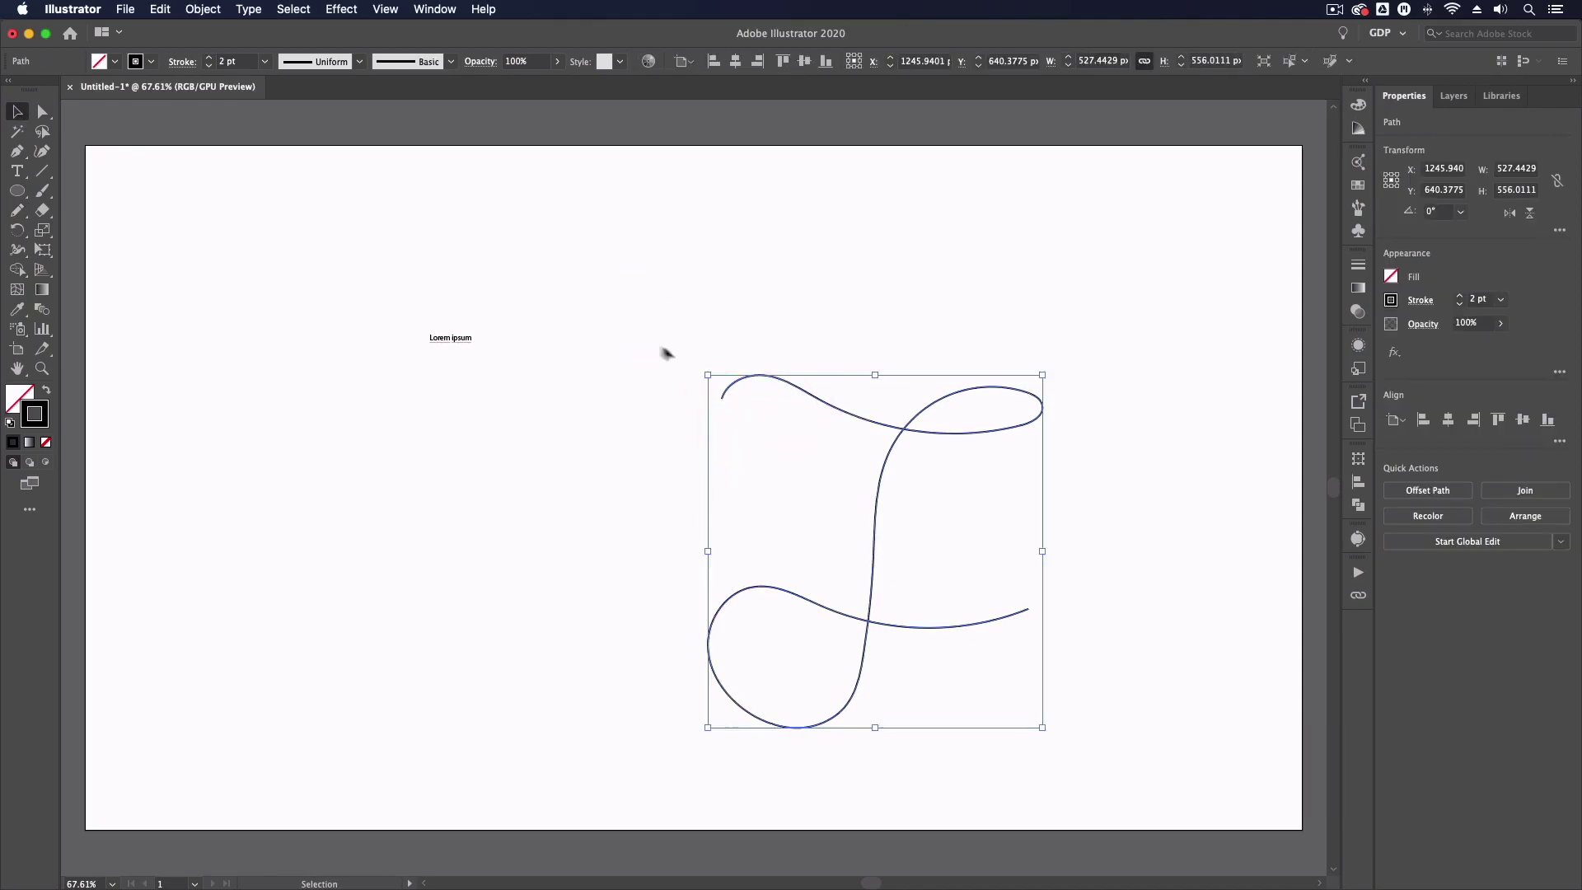
pyautogui.click(210, 59)
pyautogui.click(209, 59)
pyautogui.click(210, 59)
pyautogui.click(210, 59)
pyautogui.click(209, 59)
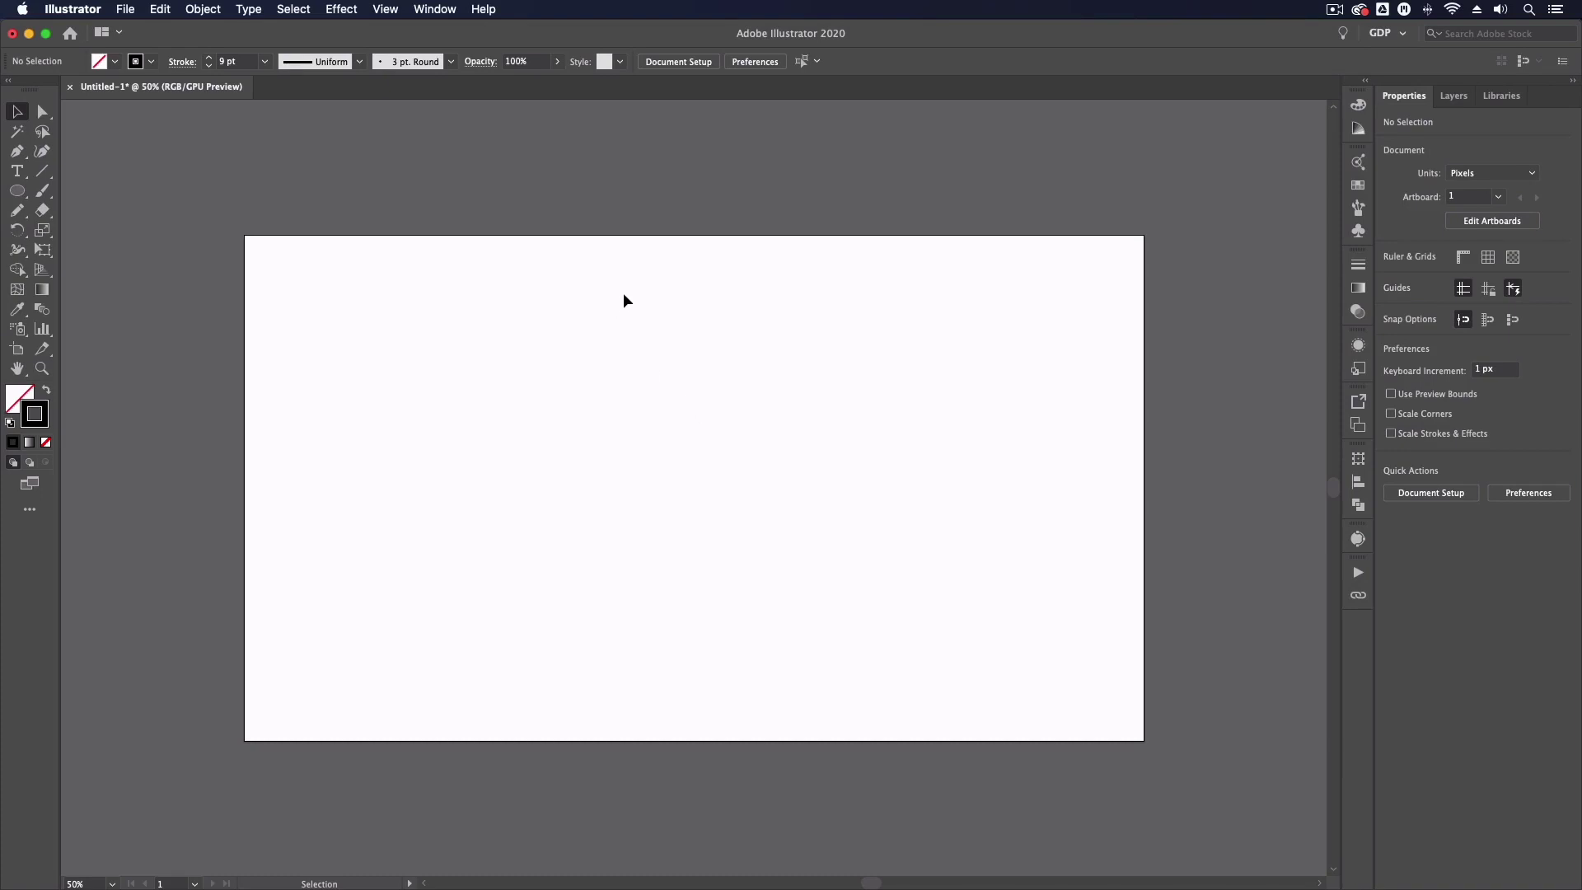
# - Draw a test pencil stroke and delete it
pyautogui.click(16, 210)
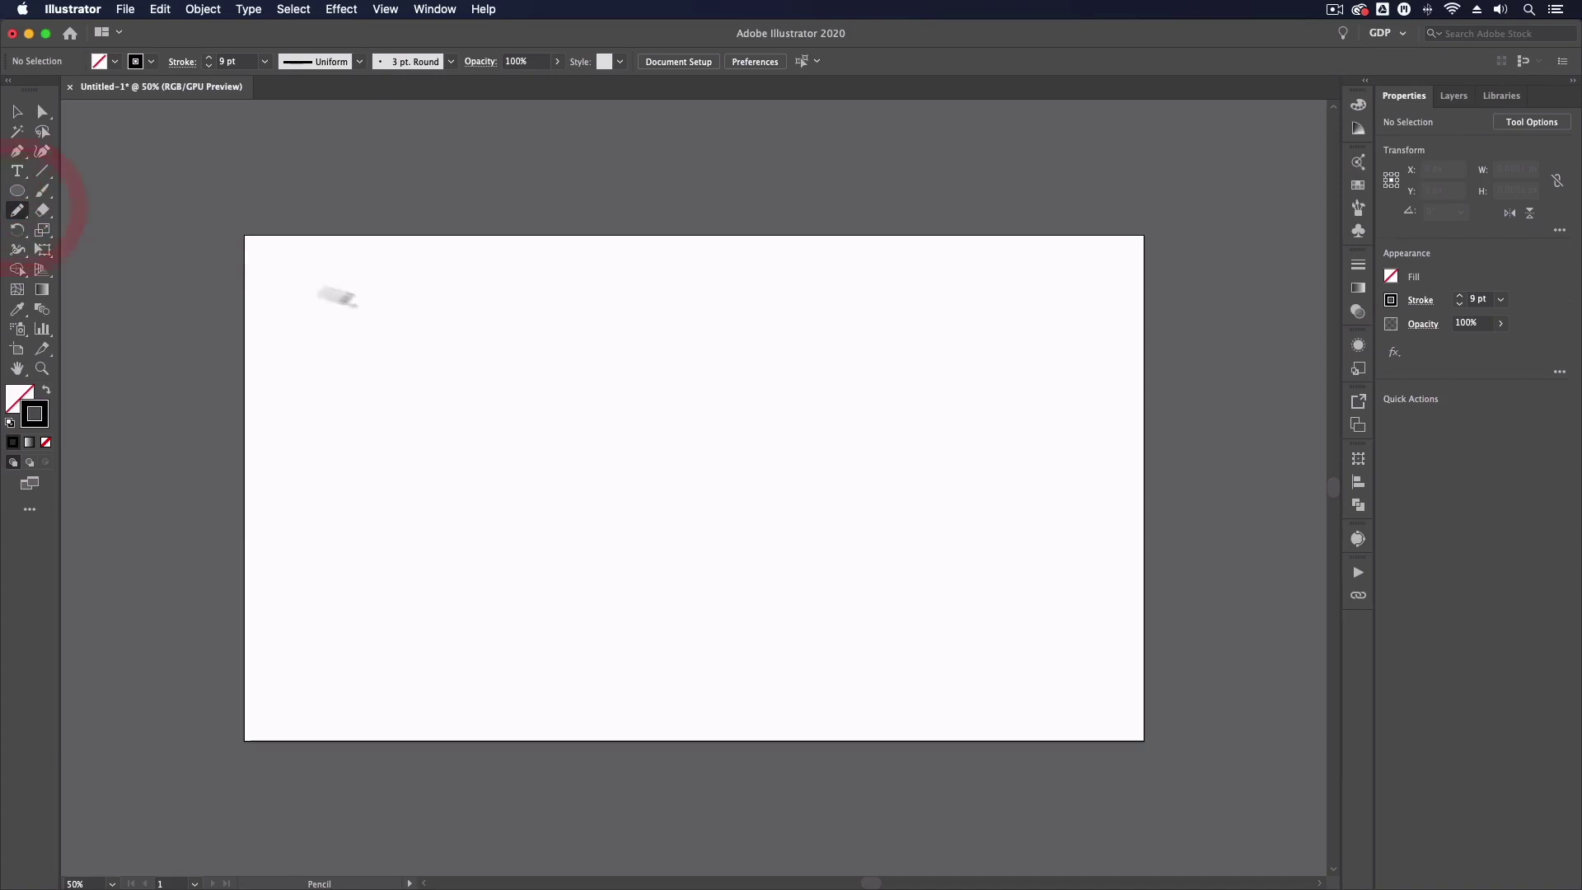
pyautogui.moveTo(655, 412)
pyautogui.mouseDown()
pyautogui.moveTo(507, 381)
pyautogui.moveTo(458, 355)
pyautogui.moveTo(495, 454)
pyautogui.moveTo(529, 492)
pyautogui.moveTo(619, 519)
pyautogui.moveTo(565, 536)
pyautogui.moveTo(521, 607)
pyautogui.moveTo(487, 625)
pyautogui.moveTo(574, 627)
pyautogui.moveTo(641, 599)
pyautogui.mouseUp()
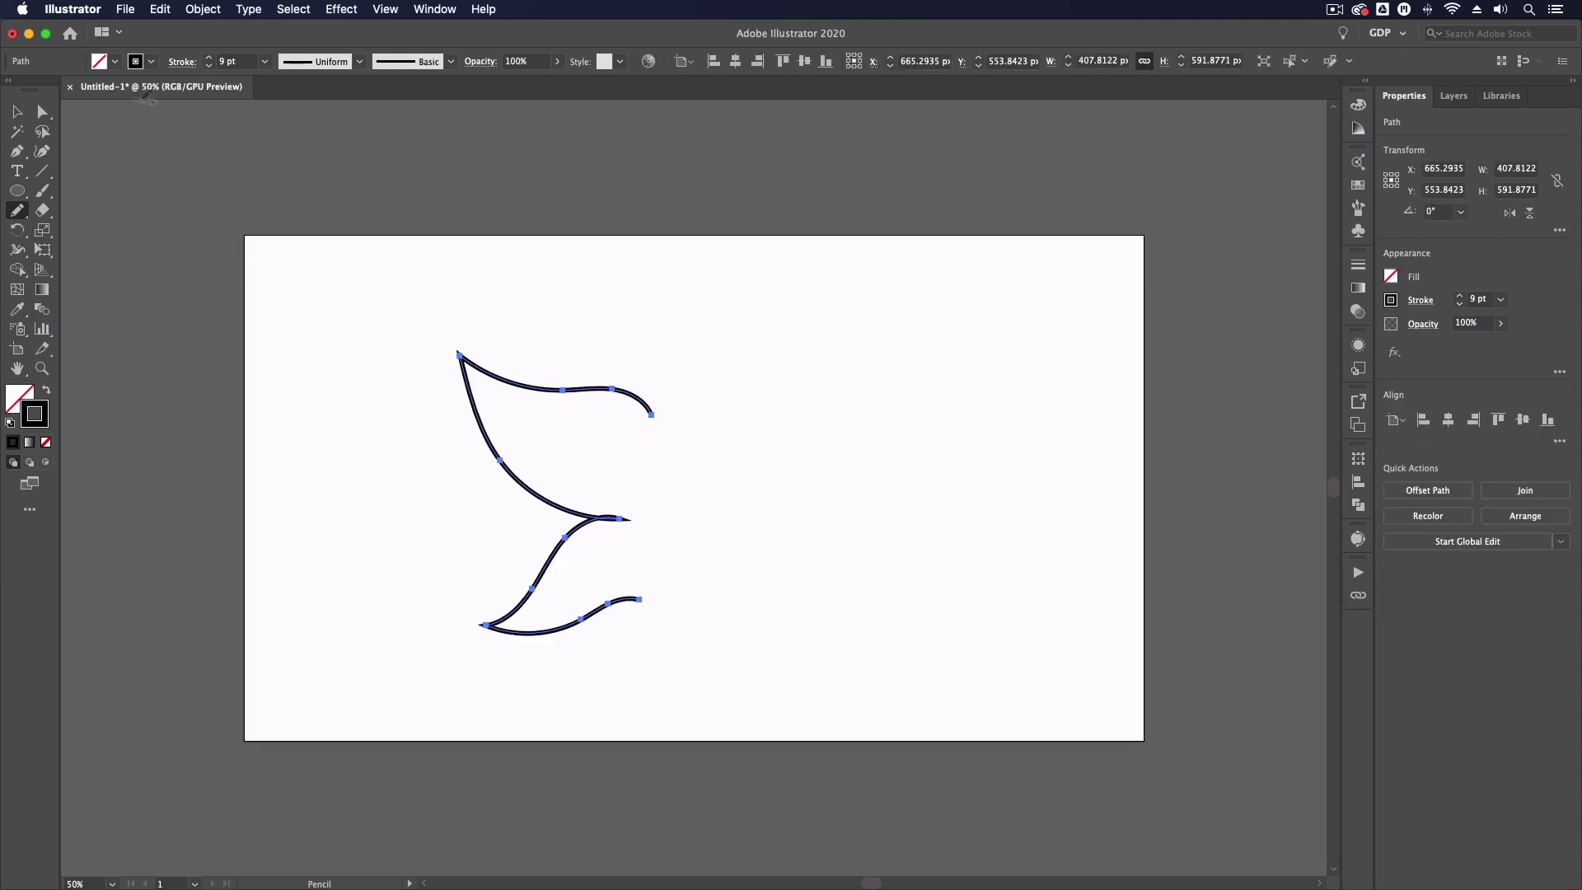
pyautogui.press('v')
pyautogui.click(413, 331)
pyautogui.click(521, 410)
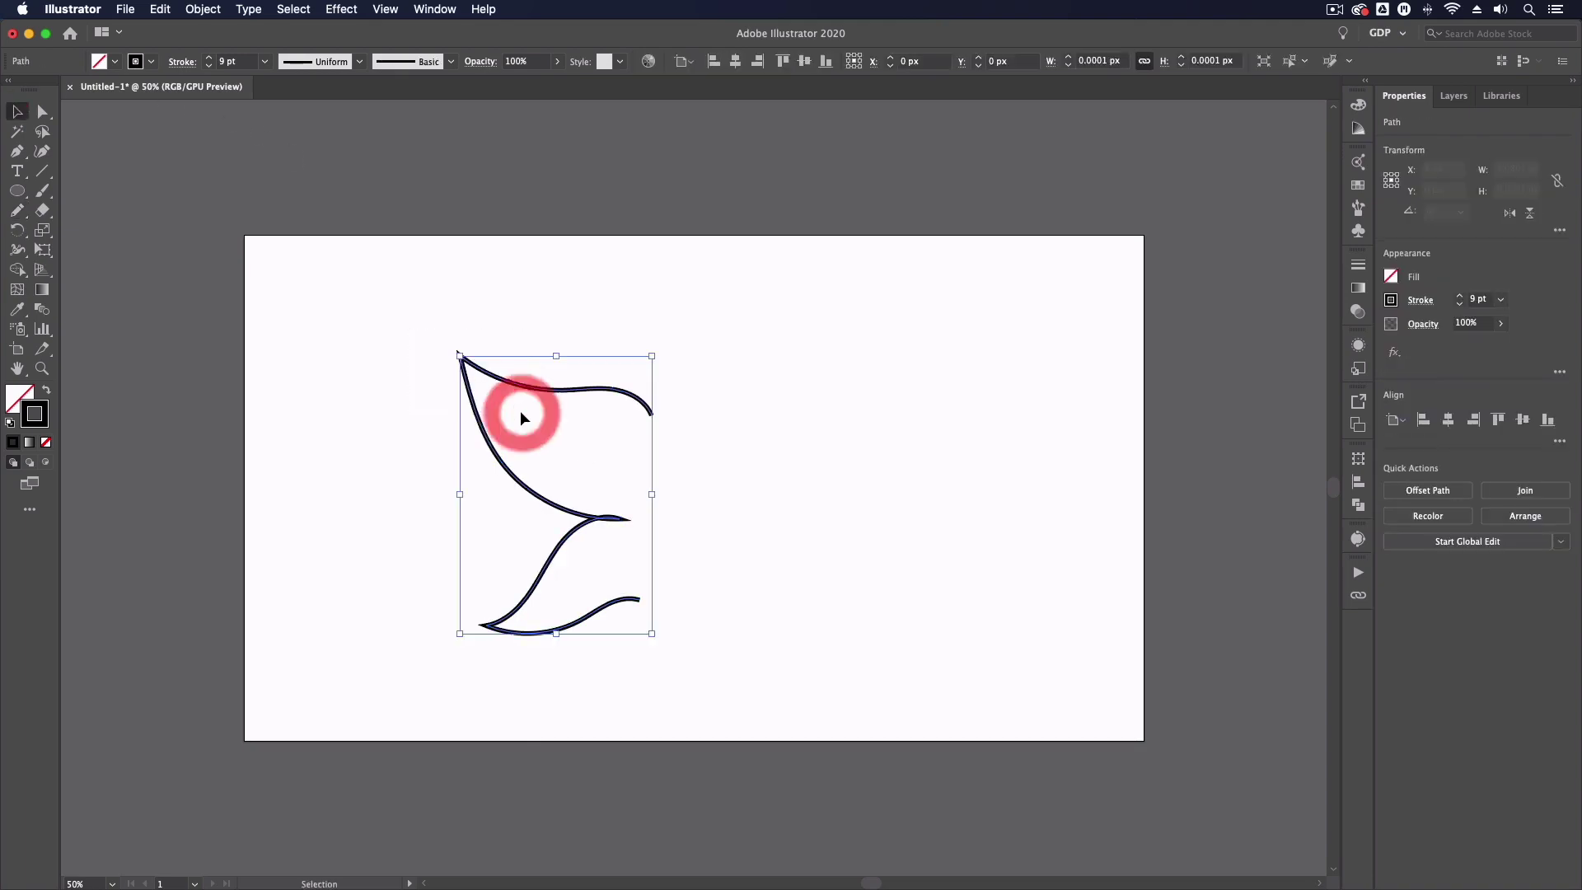
pyautogui.press('Delete')
# - Draw a 1920 x 1080 px rectangle covering the whole artboard
pyautogui.click(16, 190)
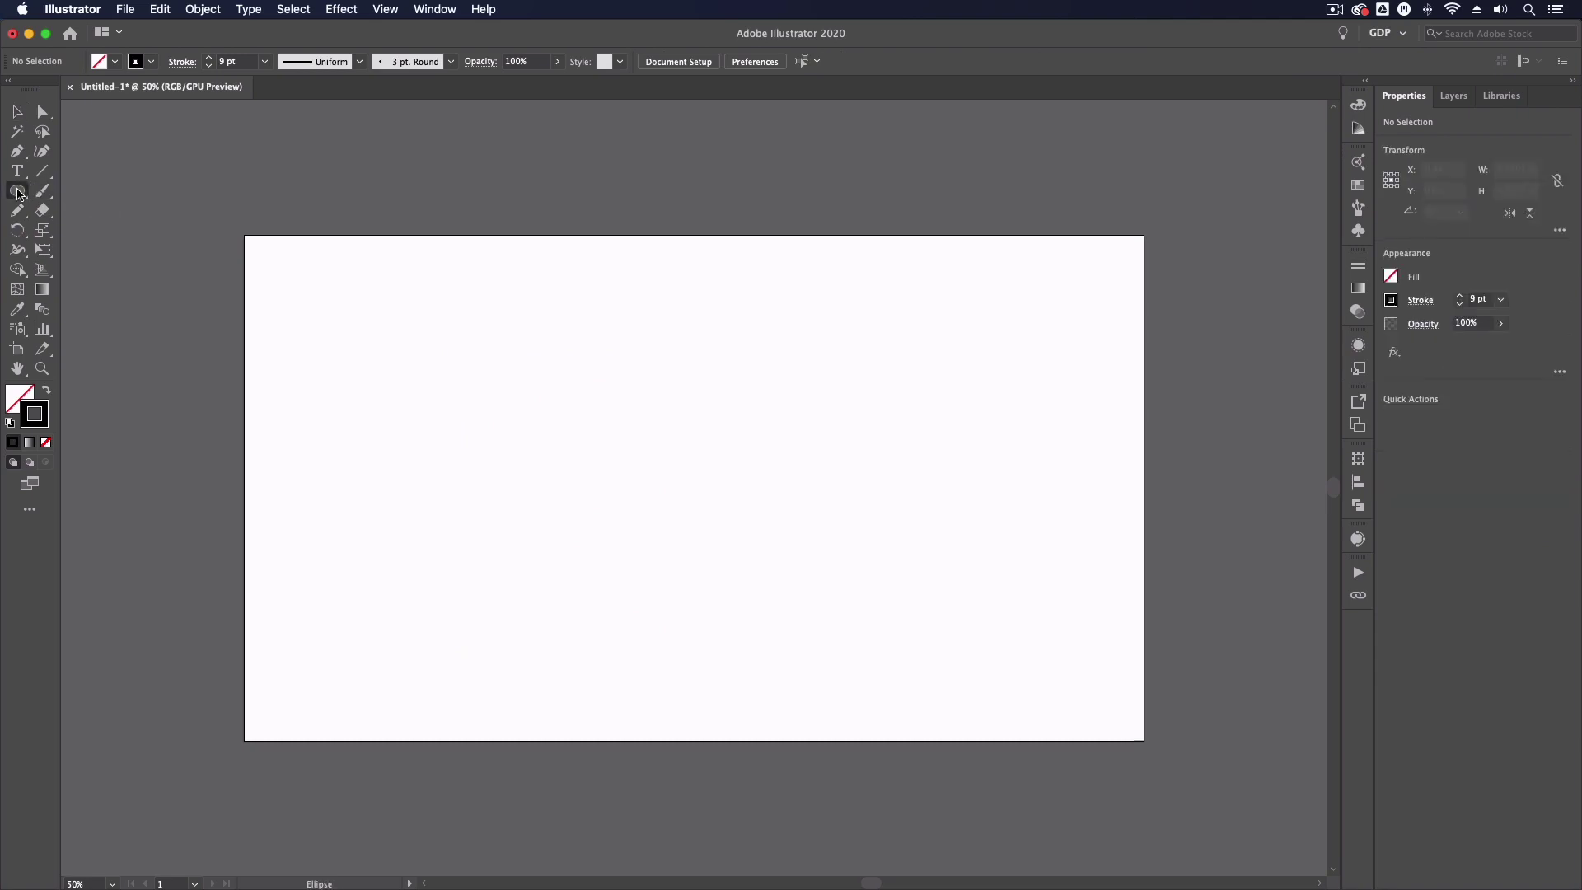
pyautogui.click(66, 193)
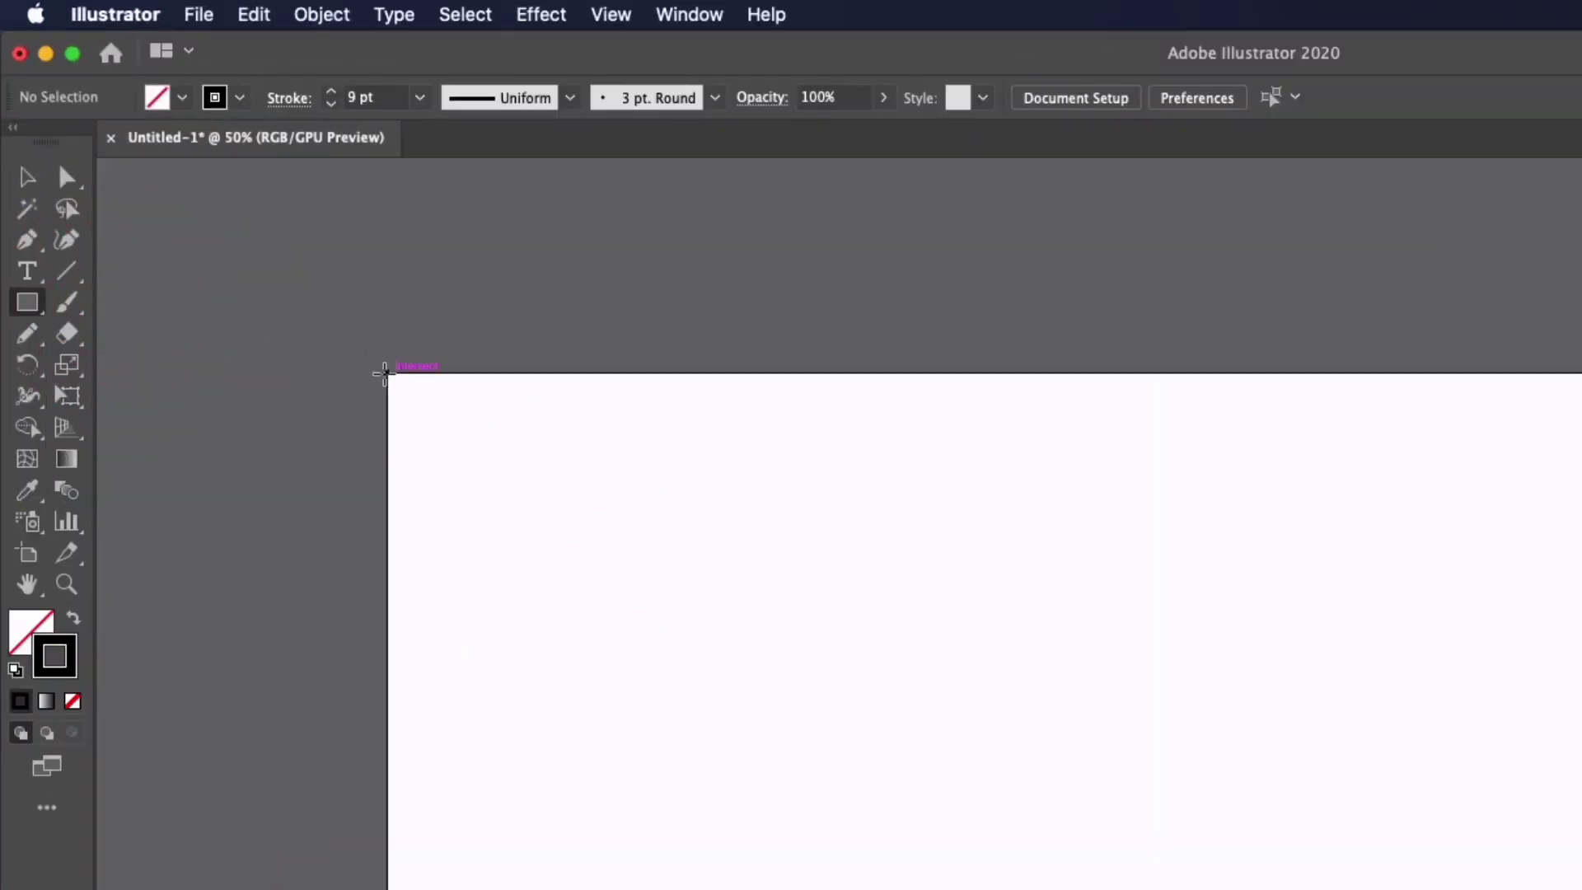
pyautogui.moveTo(387, 373); pyautogui.dragTo(1581, 889)
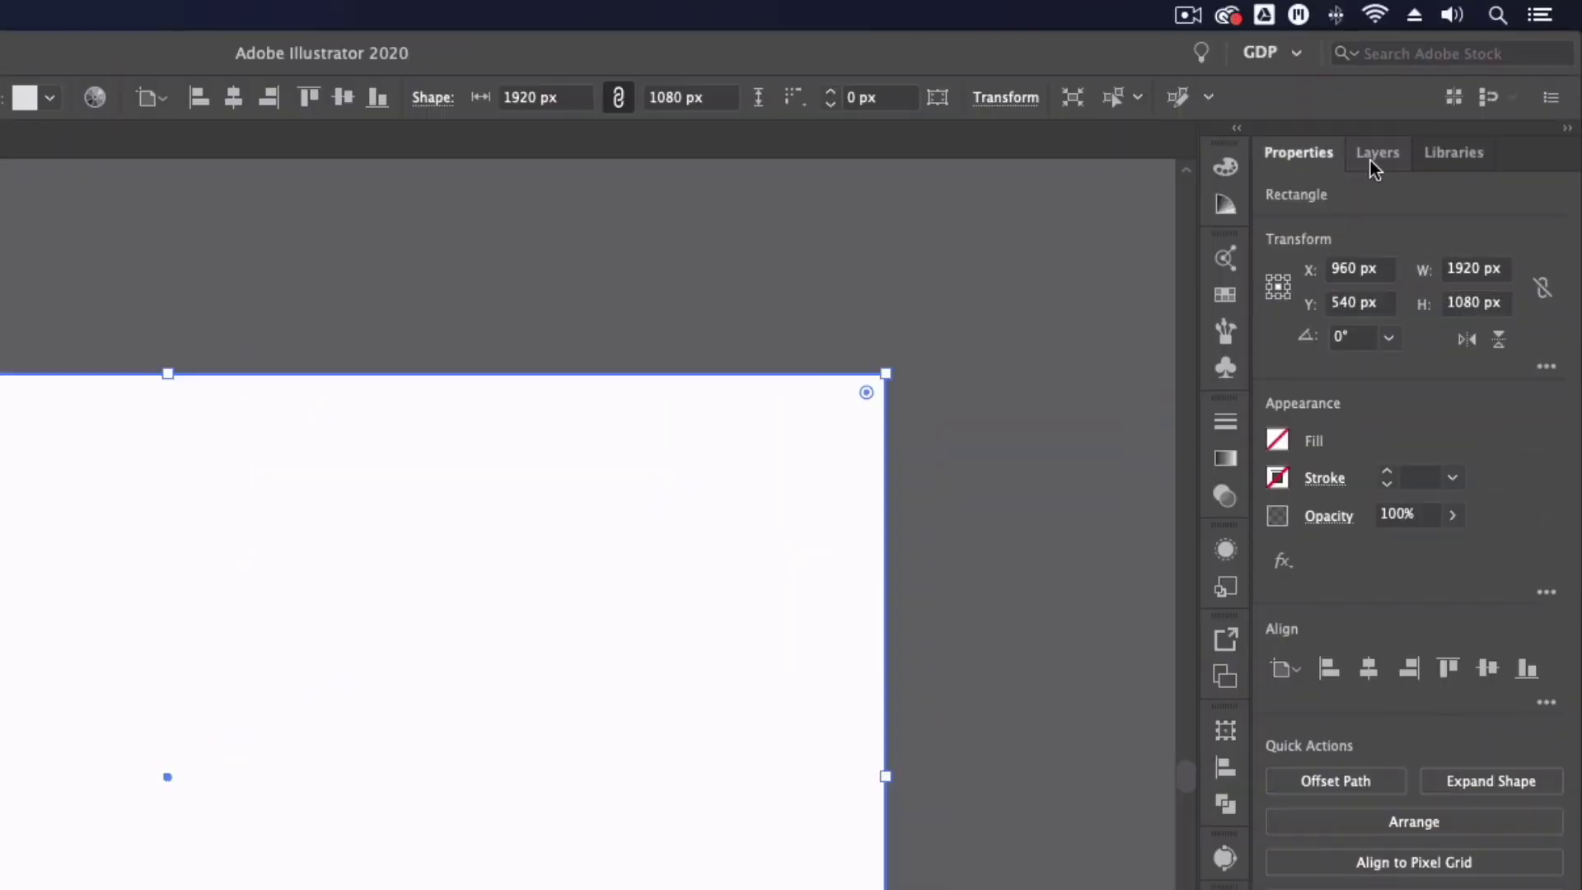
# - Target Layer 1 and apply a Transform effect with Reflect X and 1 copy
pyautogui.click(1443, 99)
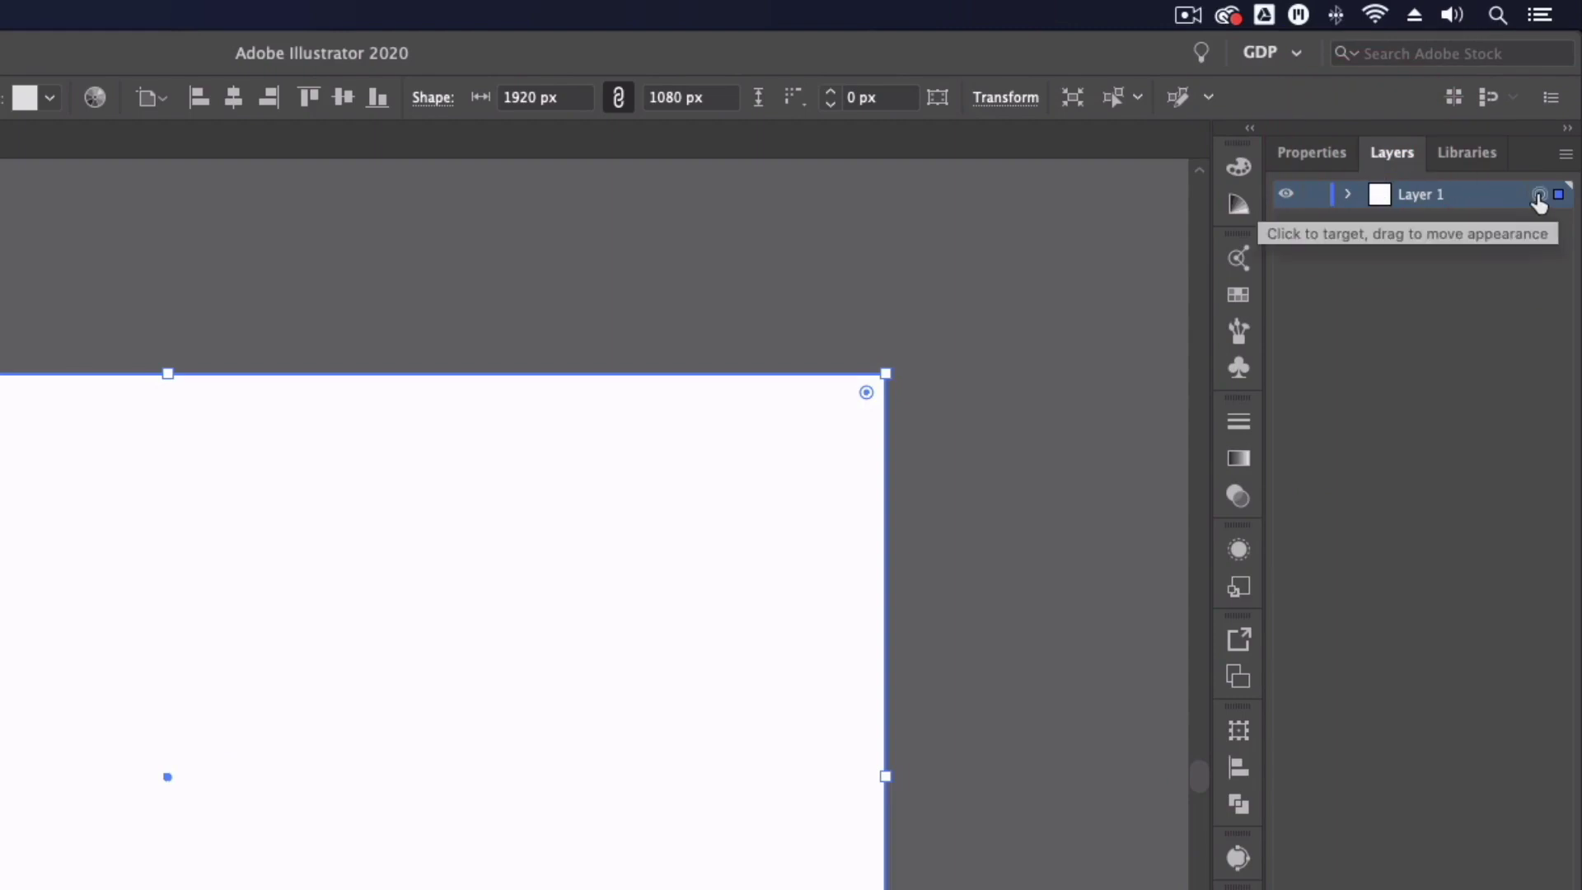
pyautogui.click(1538, 196)
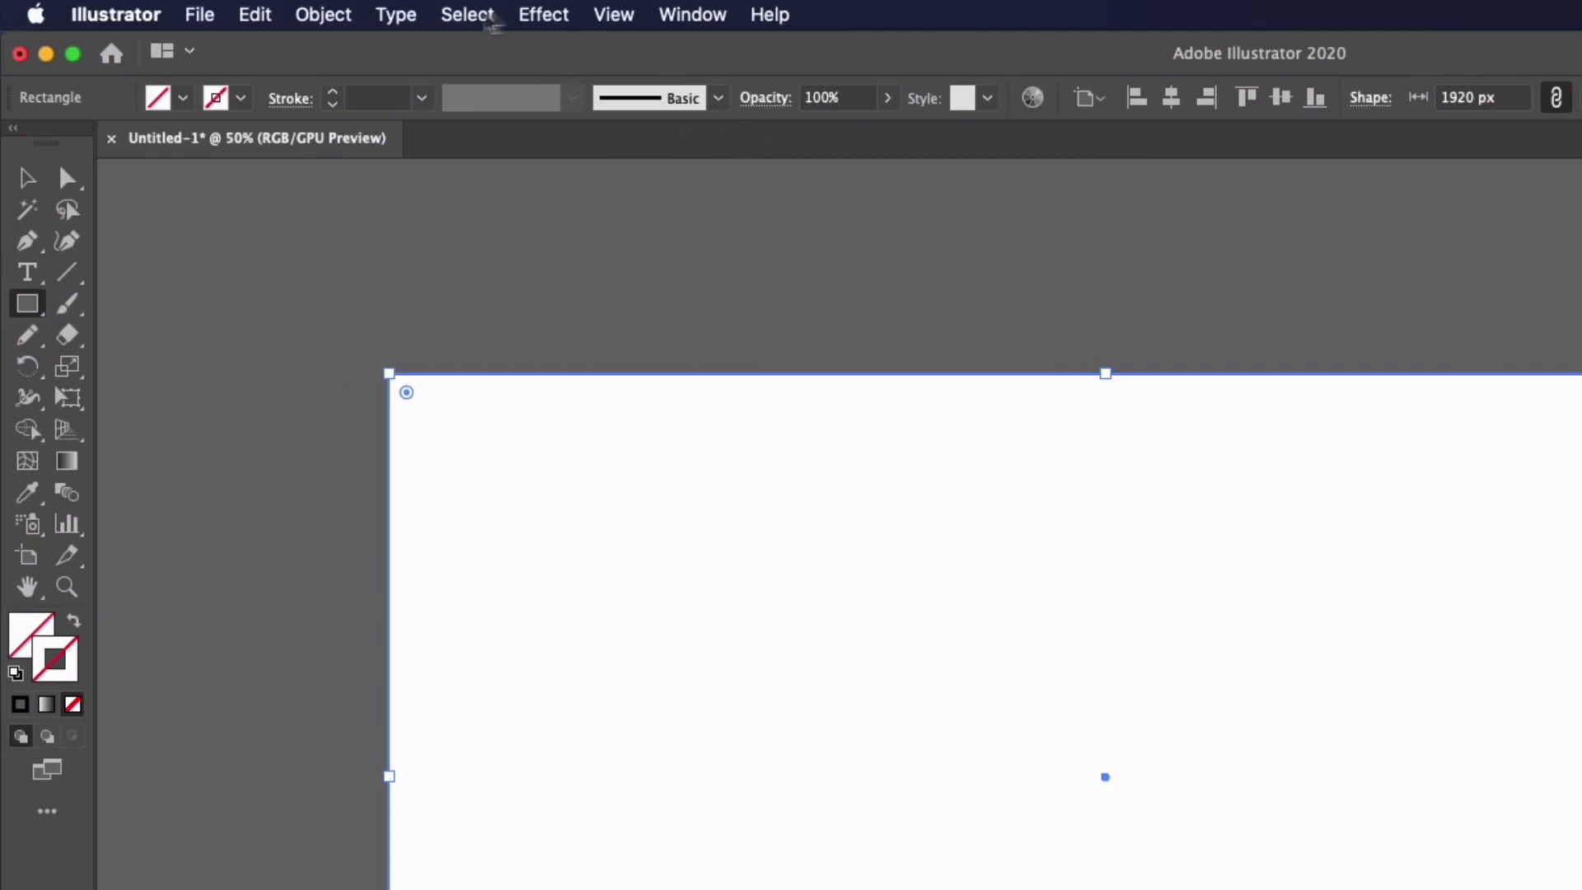
pyautogui.click(543, 14)
pyautogui.moveTo(634, 260)
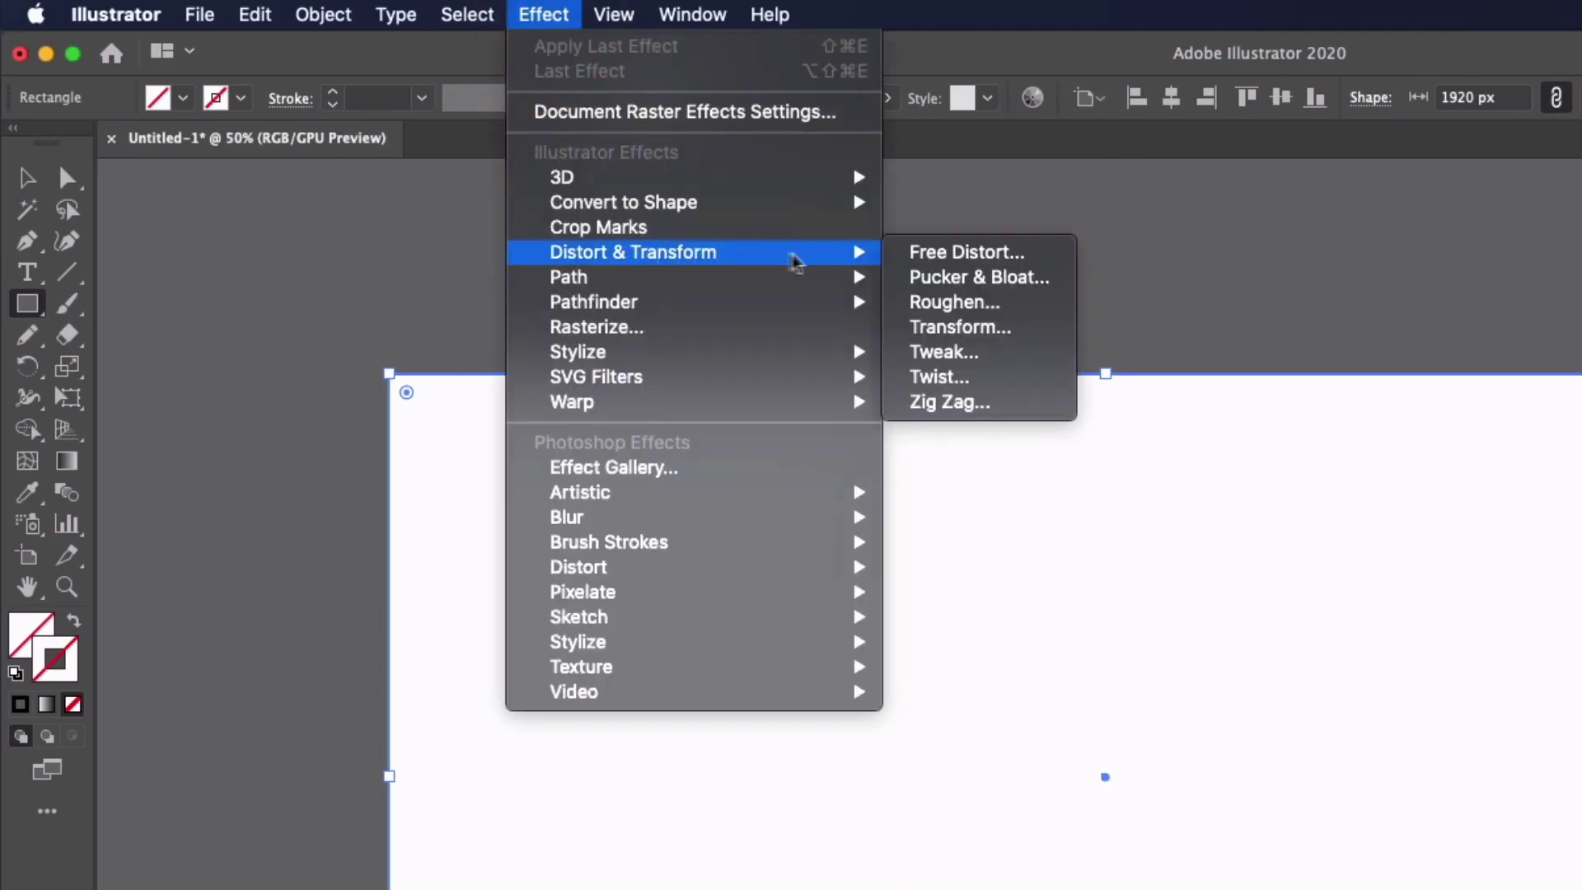
pyautogui.click(959, 327)
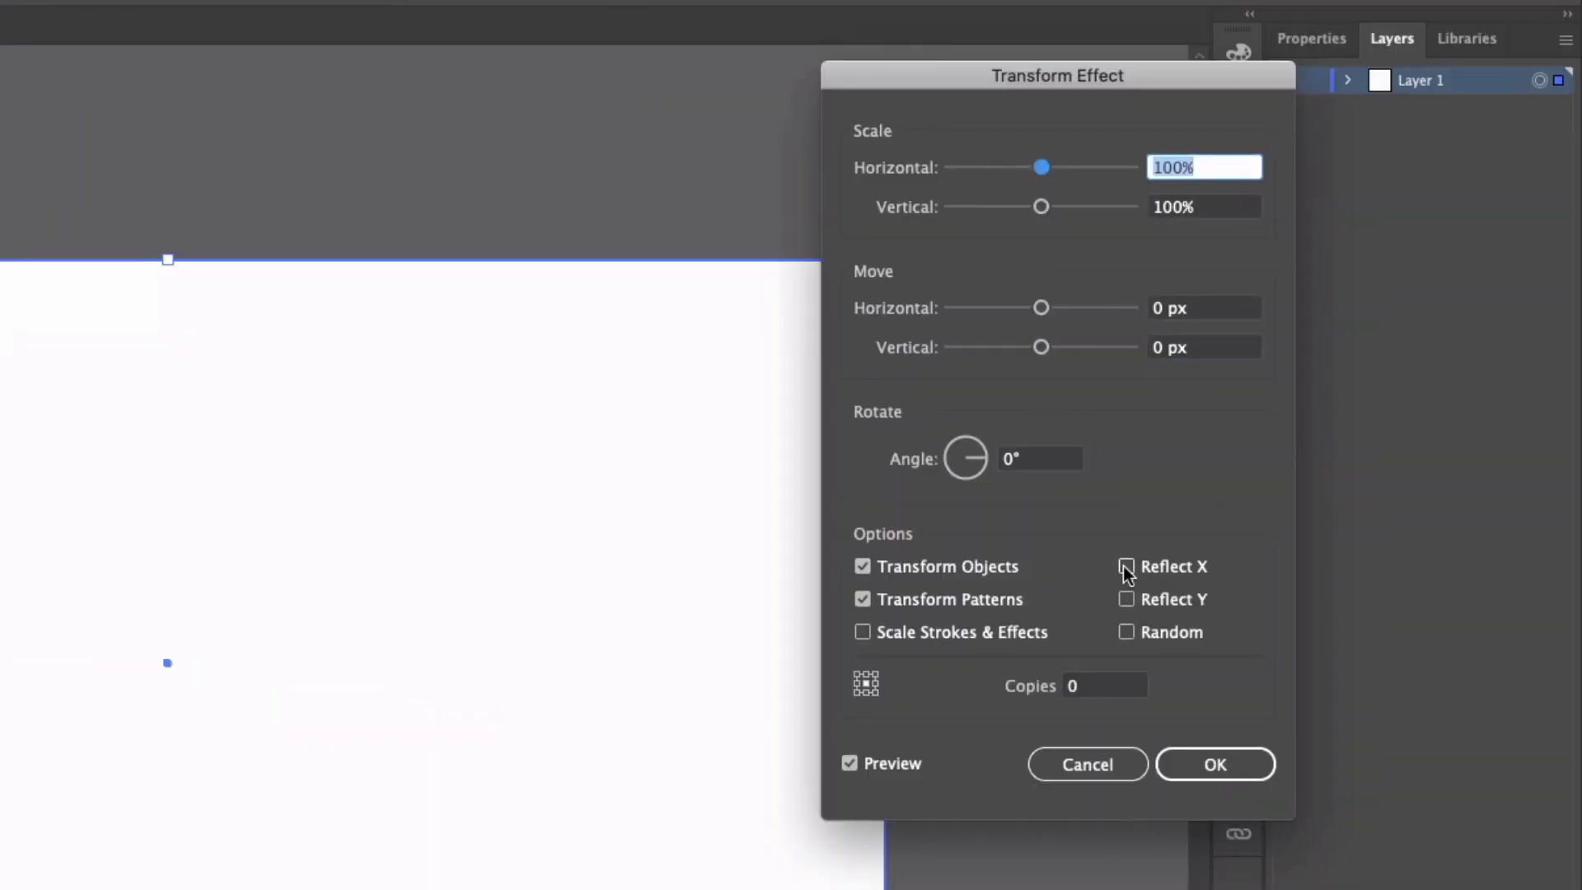
pyautogui.click(1125, 566)
pyautogui.click(1096, 686)
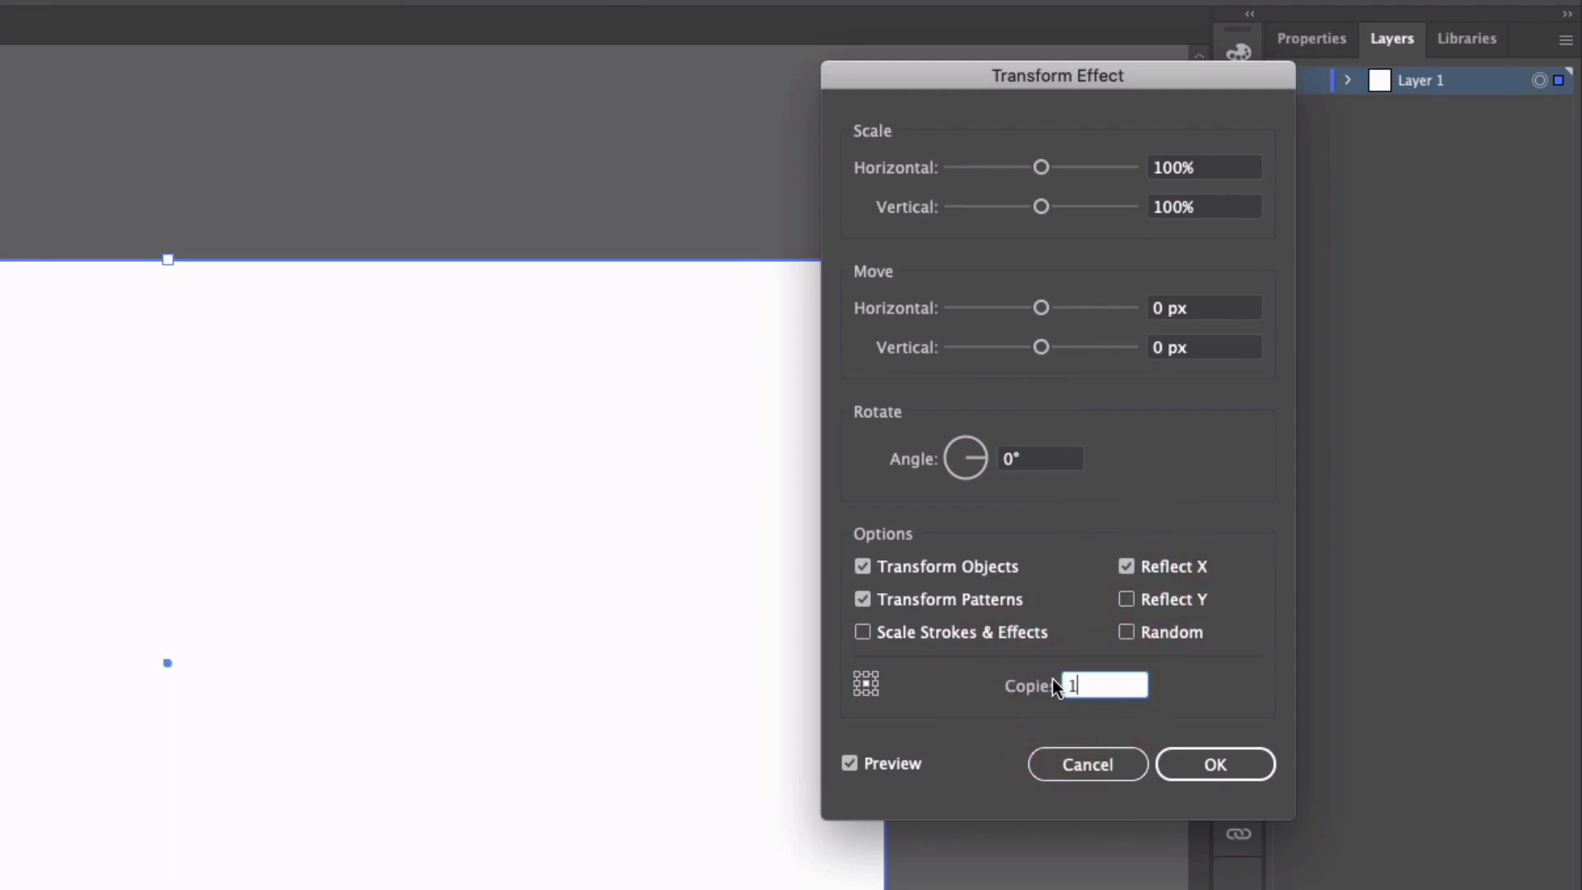
pyautogui.write('1')
pyautogui.press('Return')
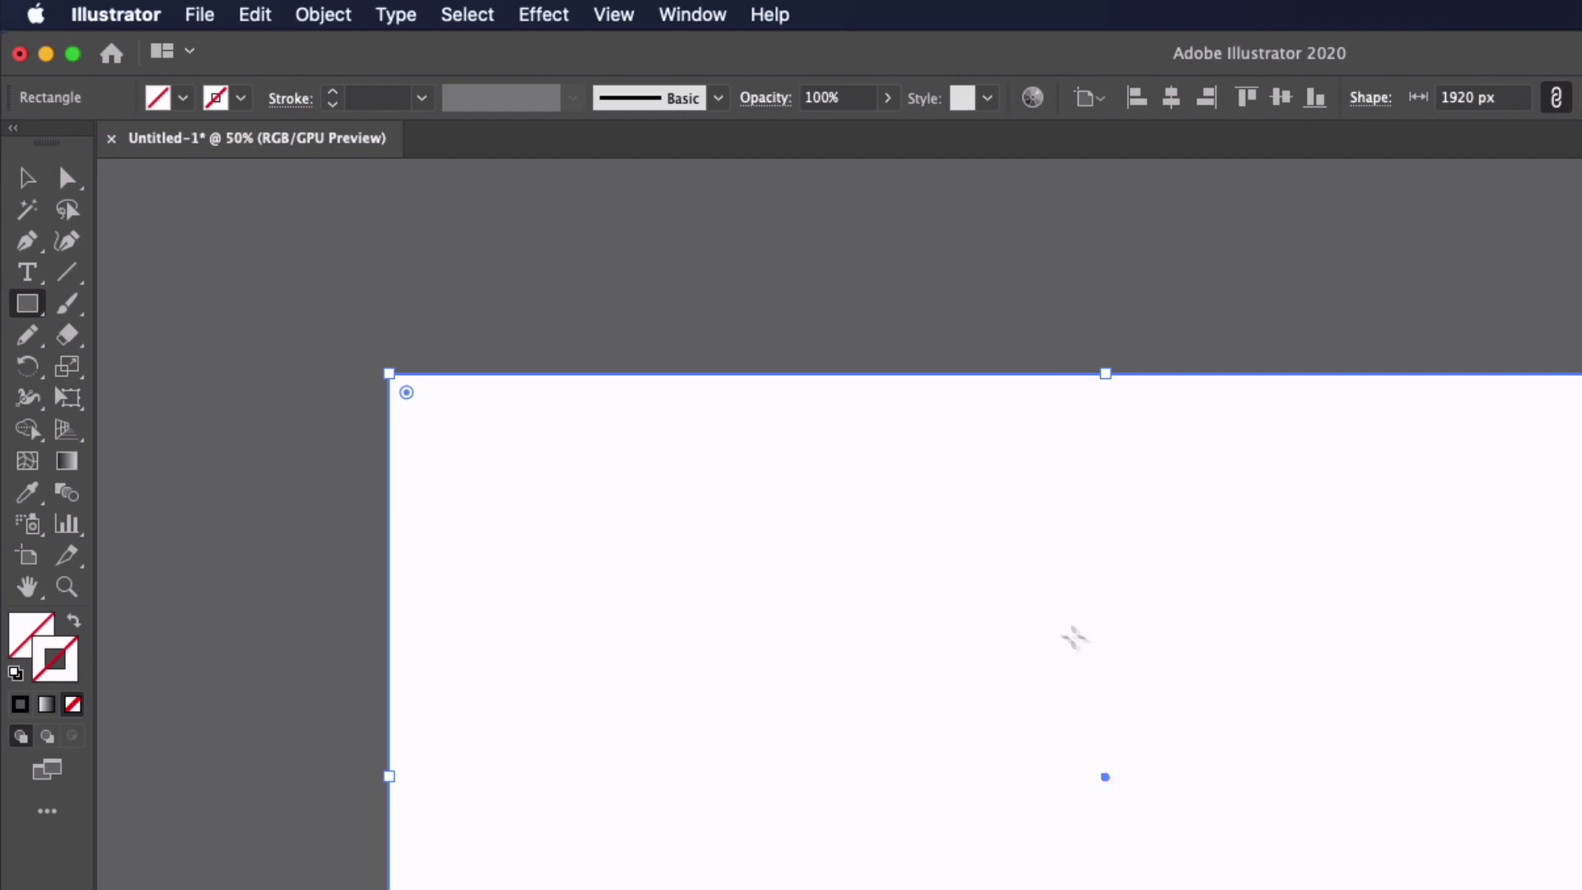
# - Deselect all and draw a curved Pencil stroke that Layer 1 mirrors symmetrically
pyautogui.press('v')
pyautogui.press('super+shift+a')
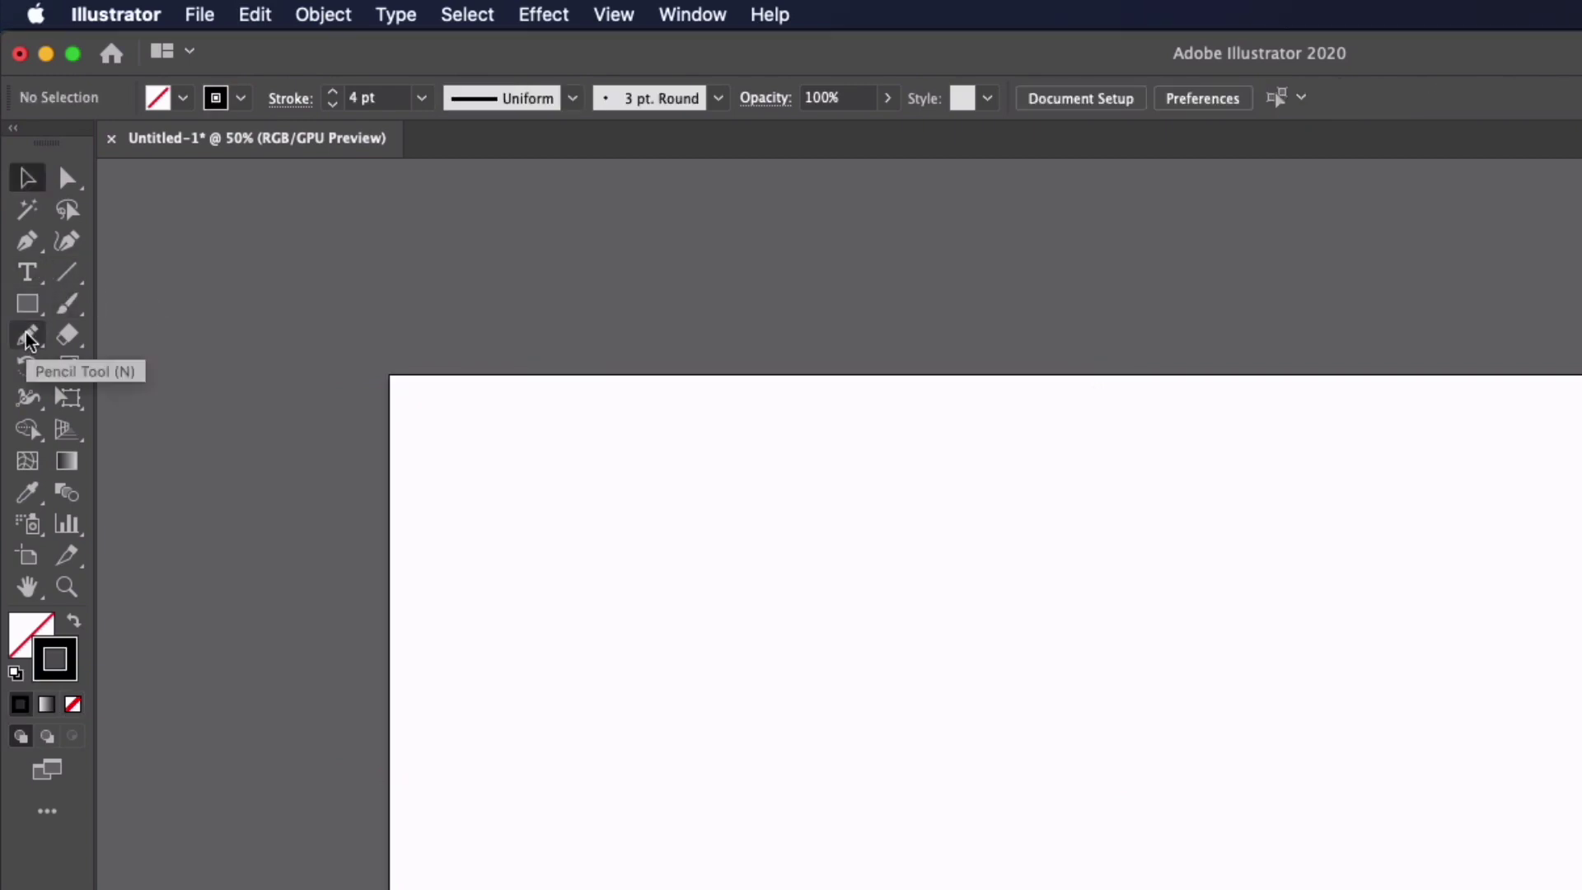
pyautogui.click(27, 337)
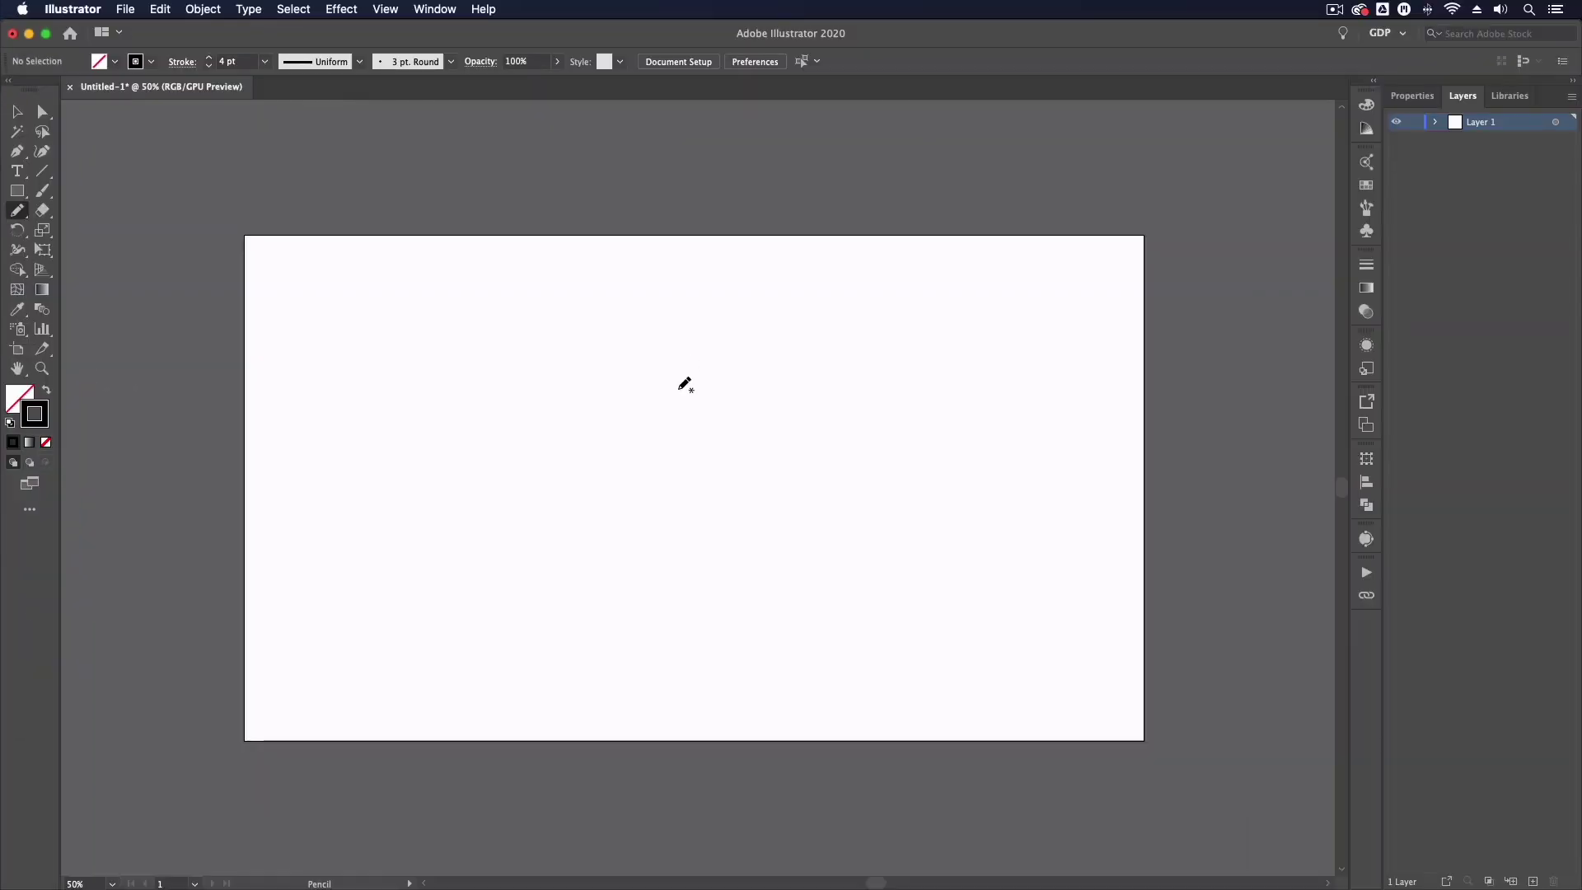
pyautogui.moveTo(679, 388)
pyautogui.mouseDown()
pyautogui.moveTo(654, 365)
pyautogui.moveTo(576, 371)
pyautogui.moveTo(450, 325)
pyautogui.mouseUp()
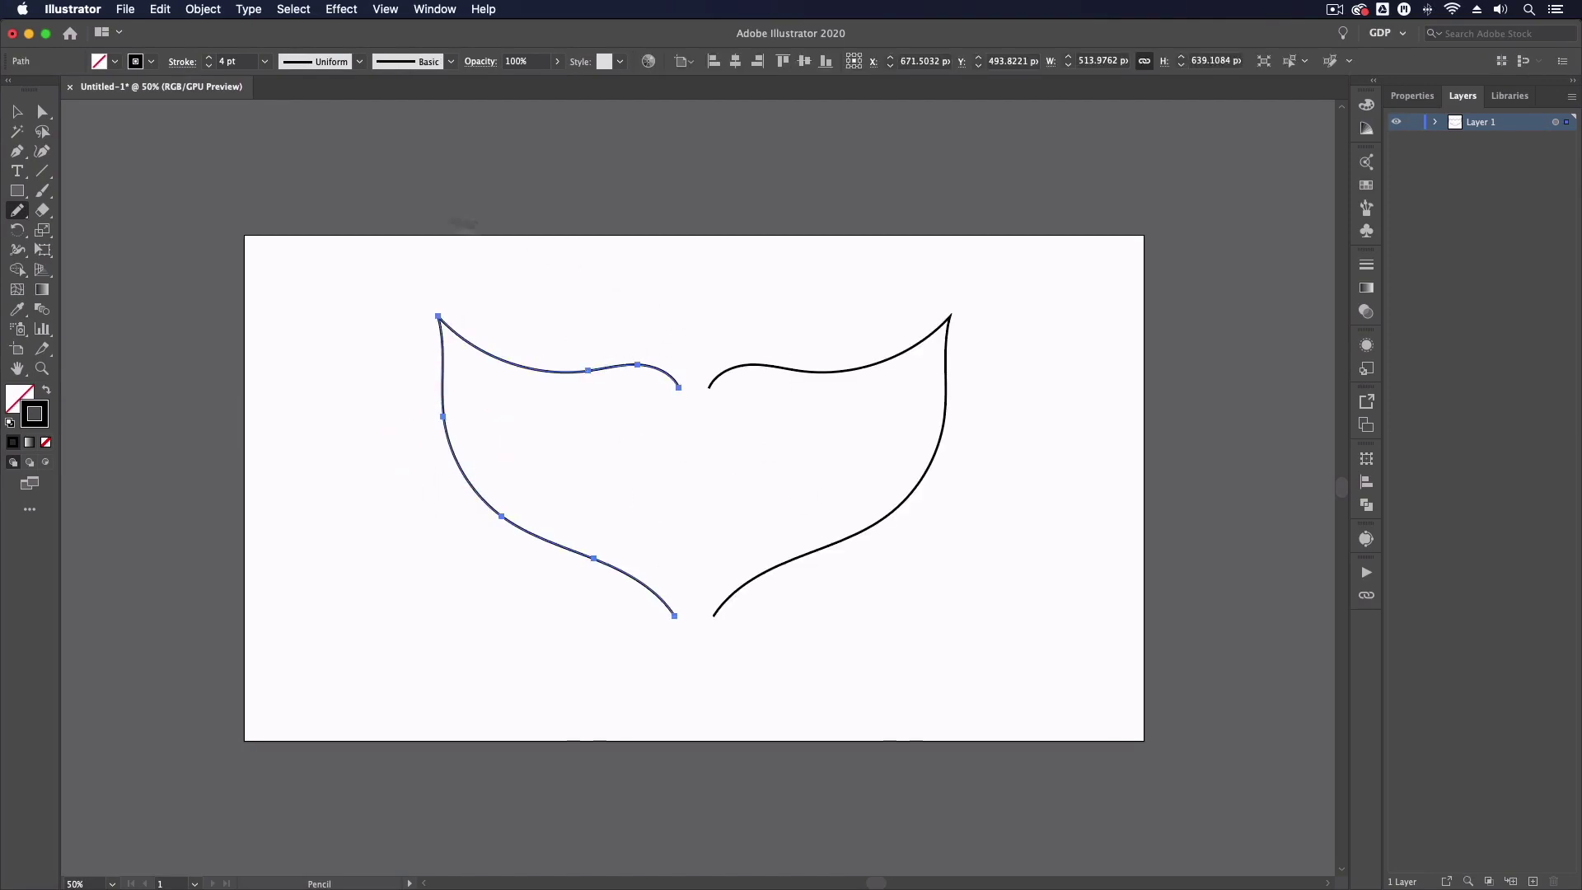
pyautogui.press('v')
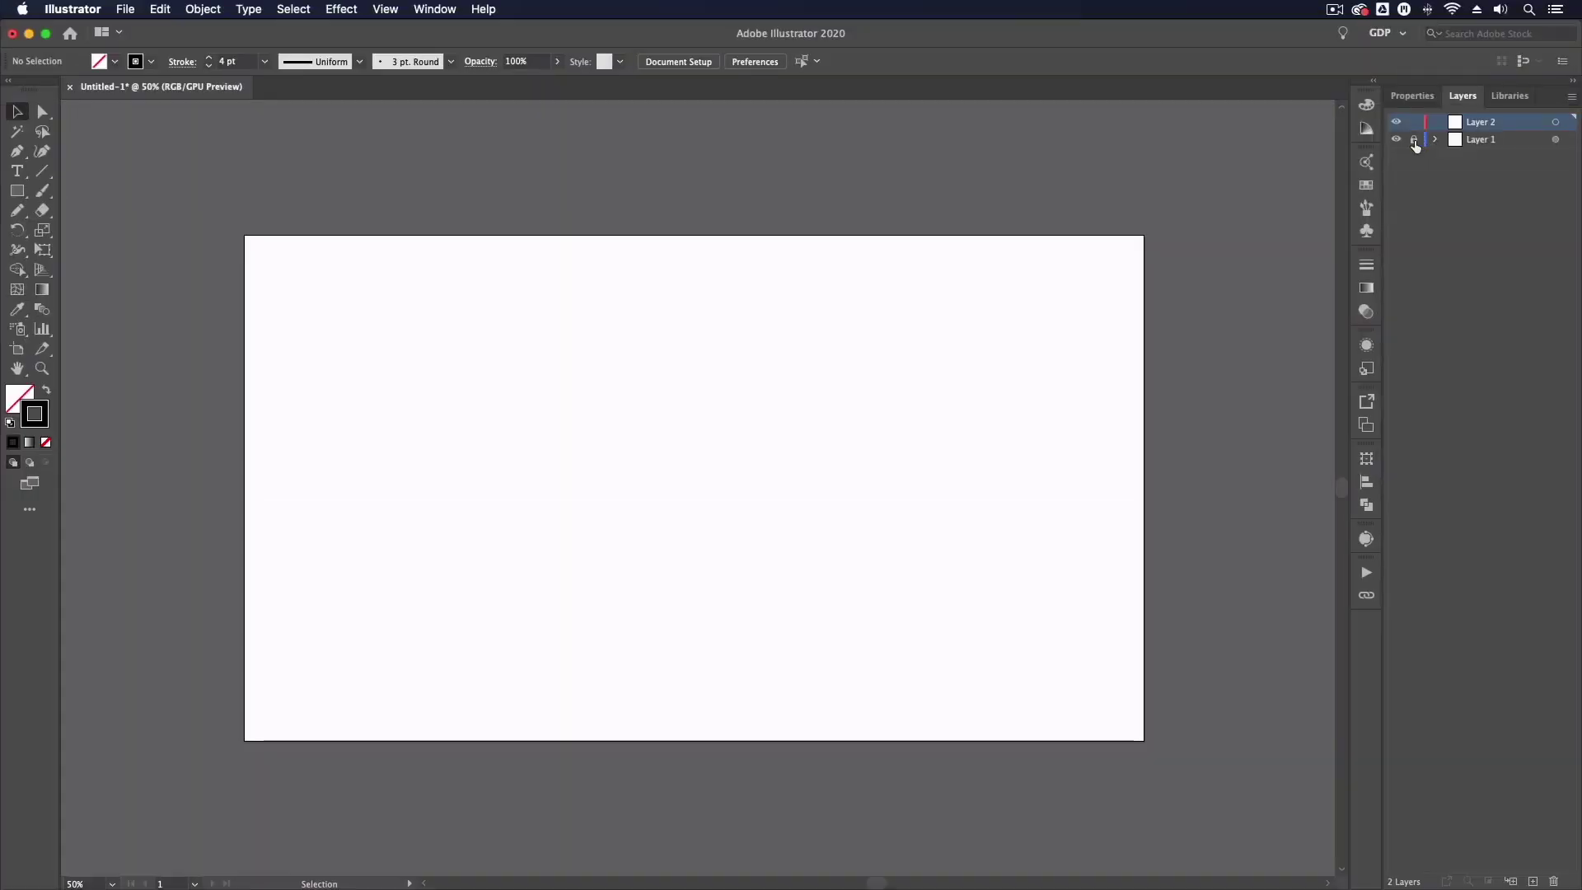
# - Draw an artboard-sized 1920 x 1080 px rectangle on Layer 2, filled grey with no stroke
pyautogui.press('m')
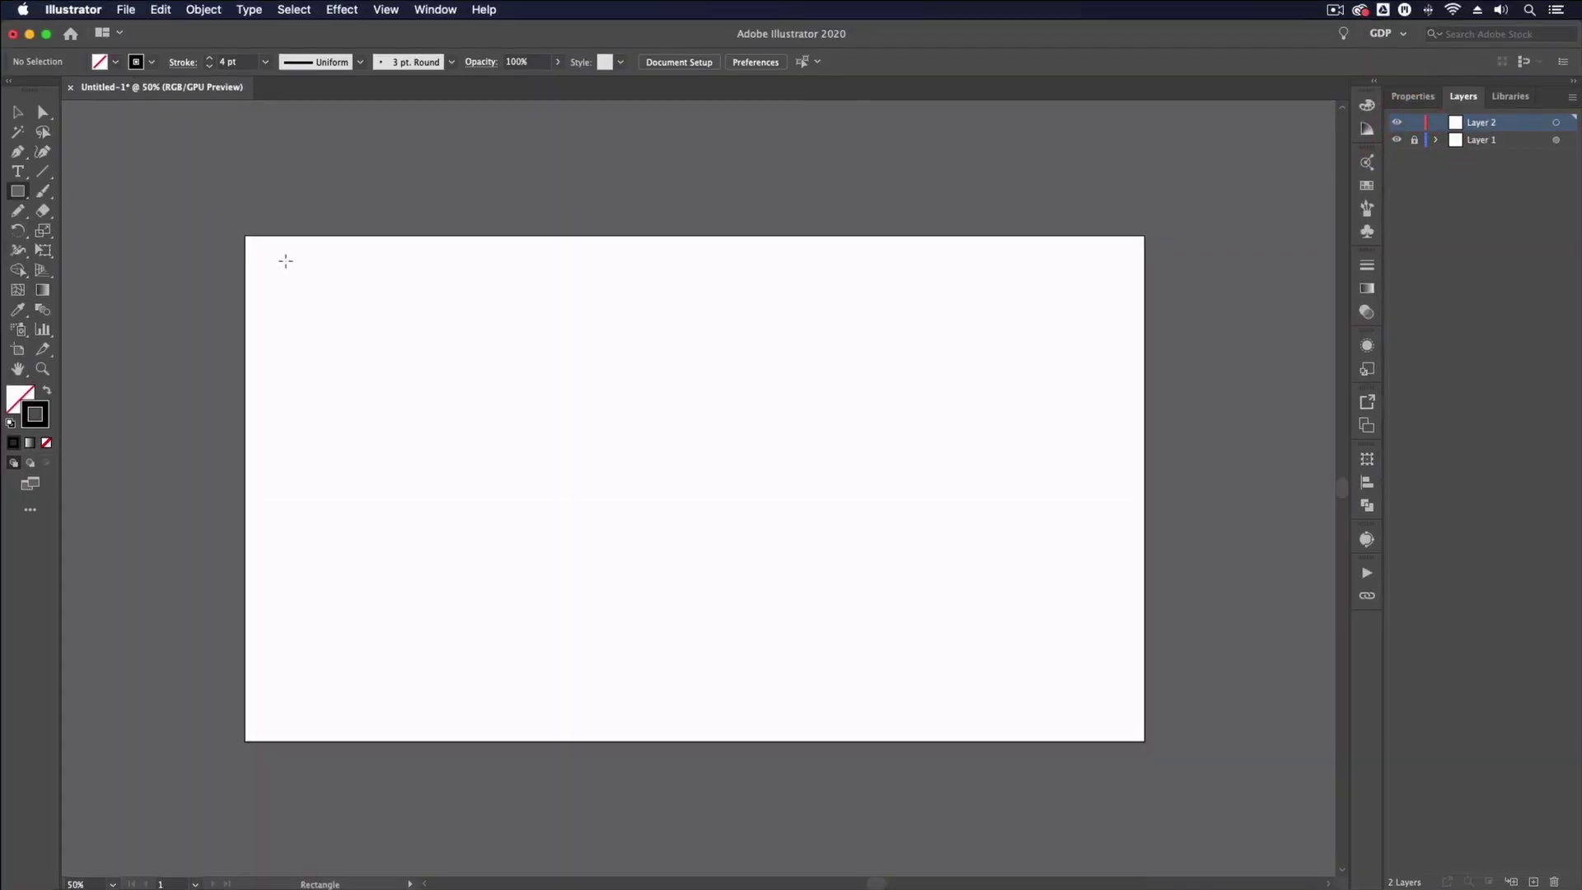
pyautogui.moveTo(246, 235)
pyautogui.mouseDown()
pyautogui.moveTo(406, 346)
pyautogui.moveTo(1145, 741)
pyautogui.mouseUp()
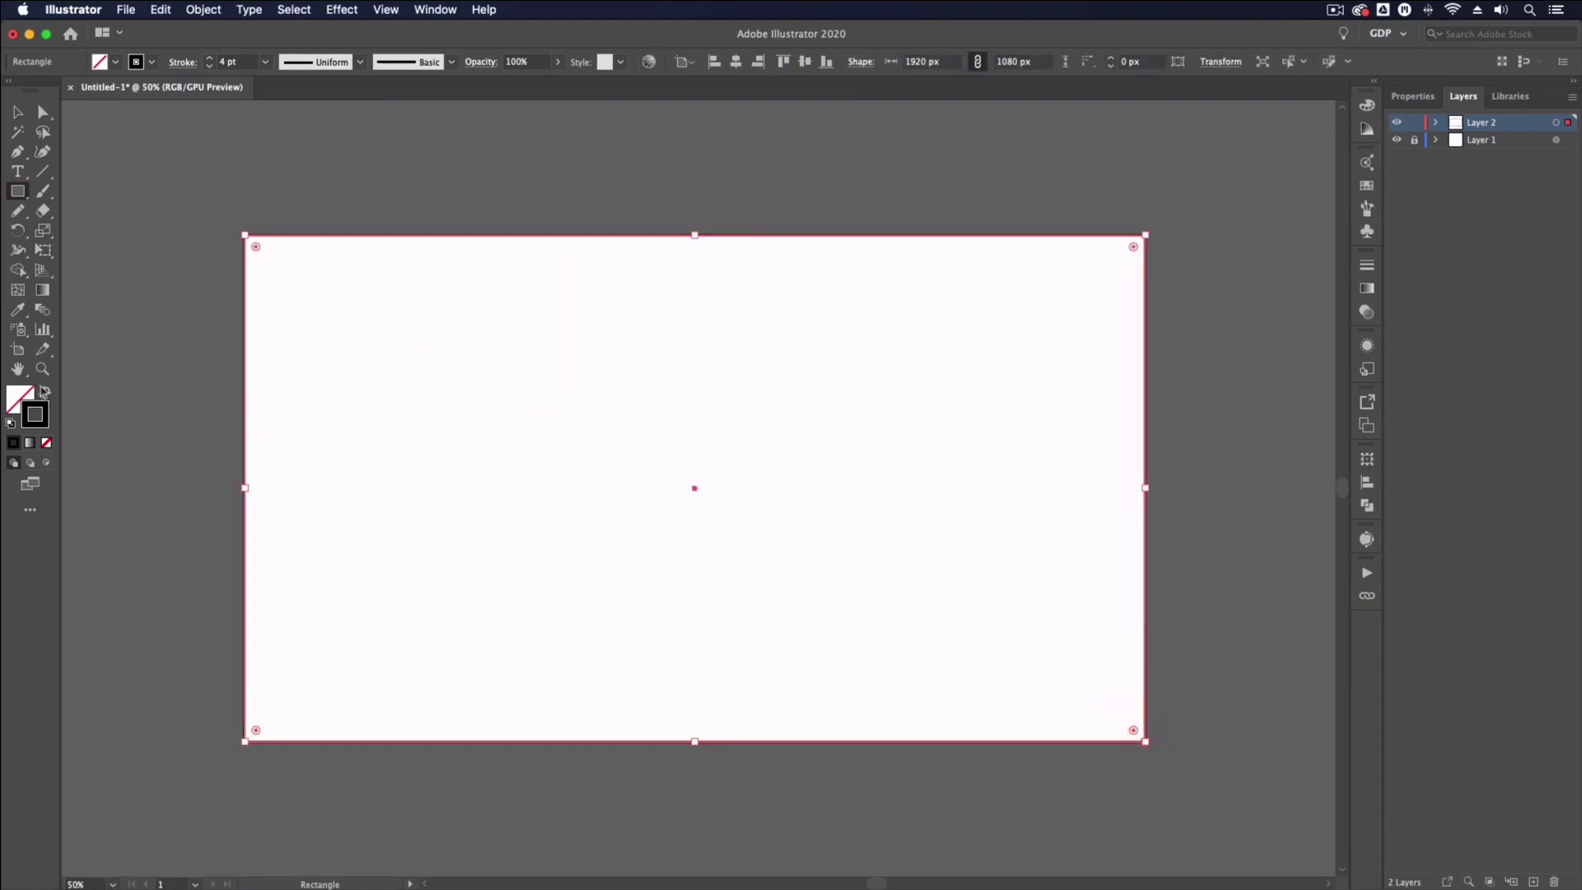
pyautogui.click(45, 392)
pyautogui.click(17, 113)
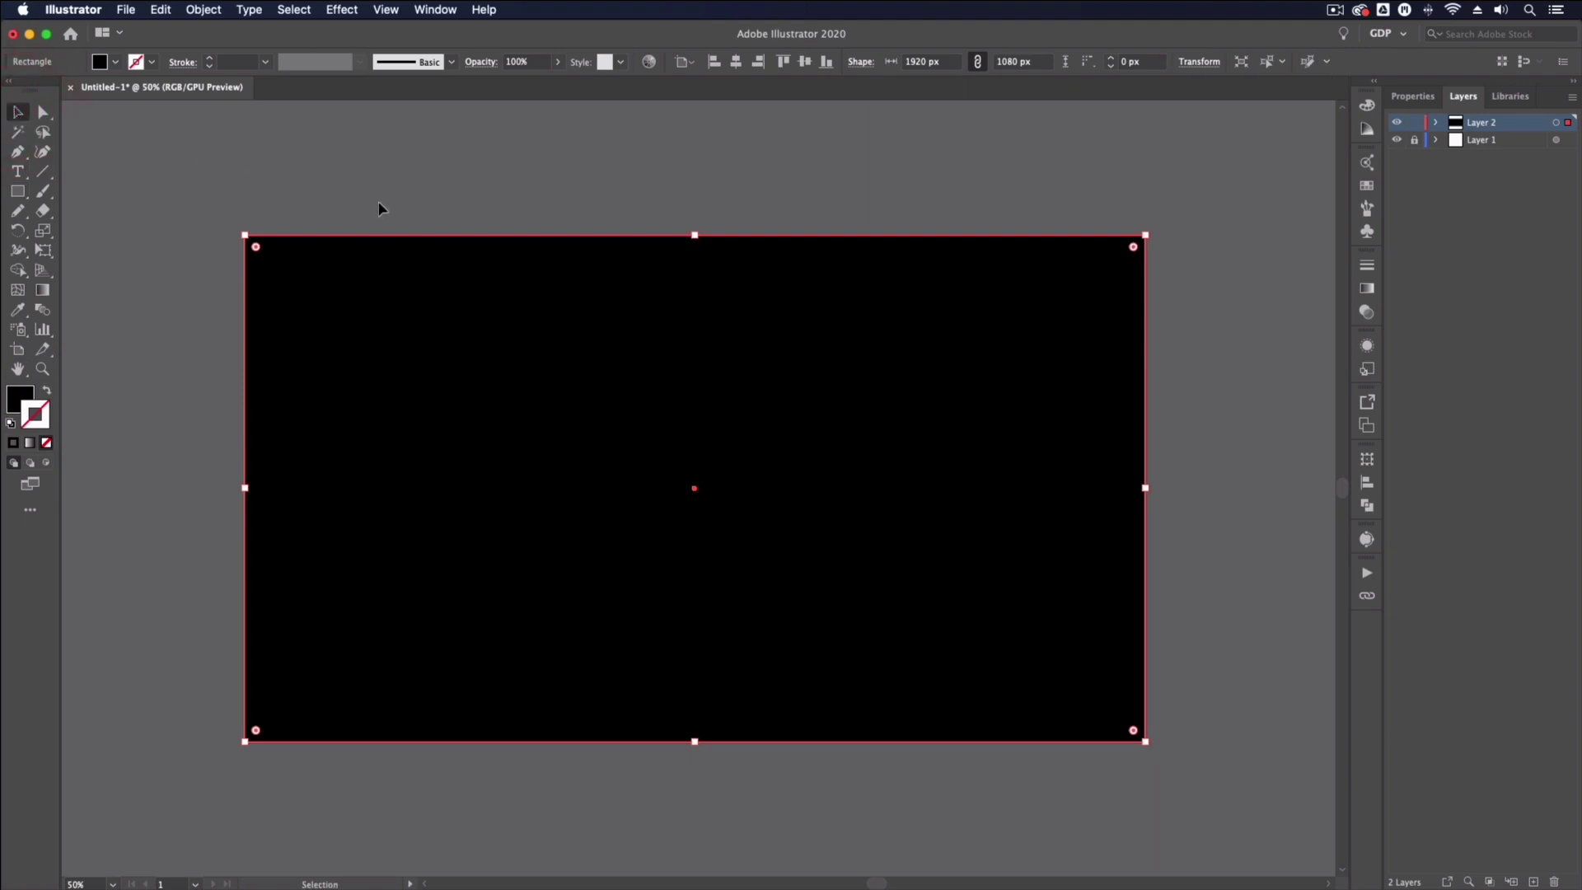
pyautogui.press(',')
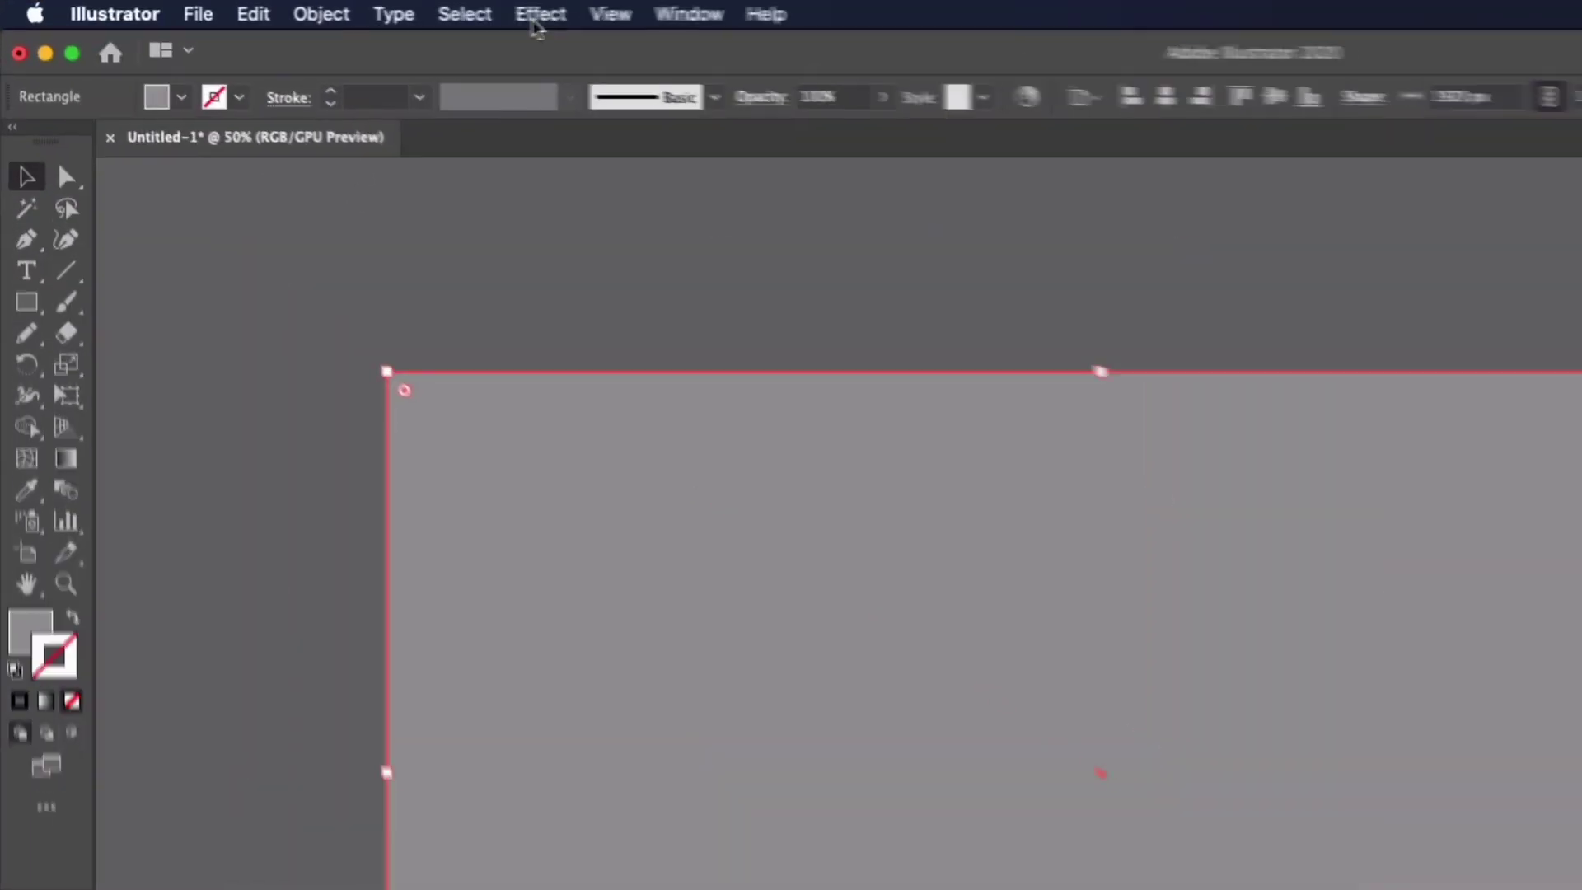
# - Apply a Pixelate Mezzotint effect with Medium Dots type to the grey rectangle
pyautogui.click(340, 10)
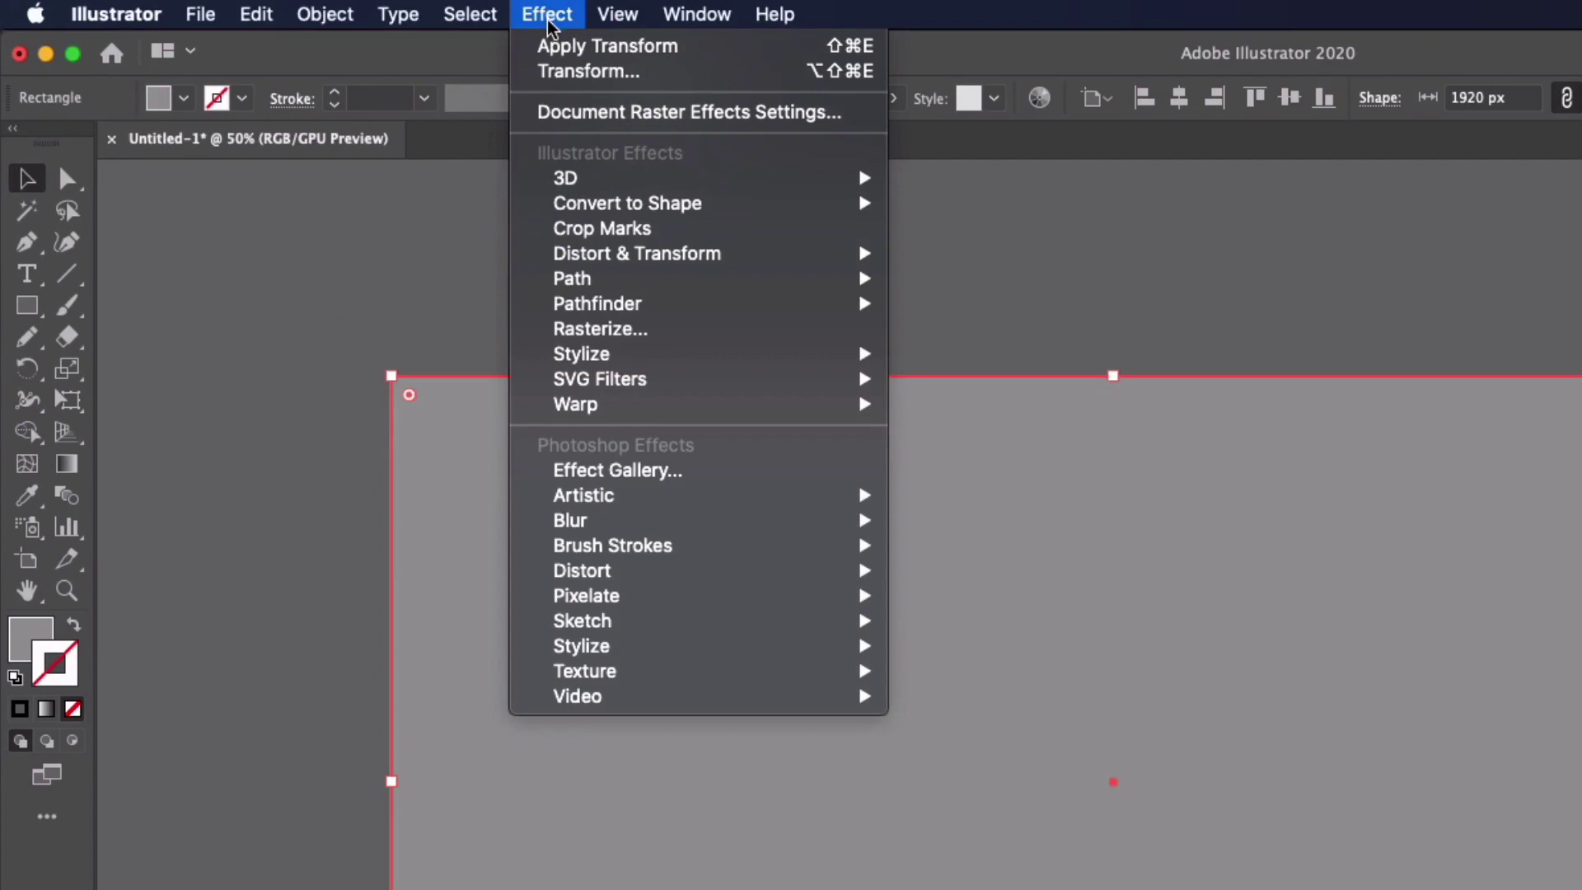
pyautogui.moveTo(593, 595)
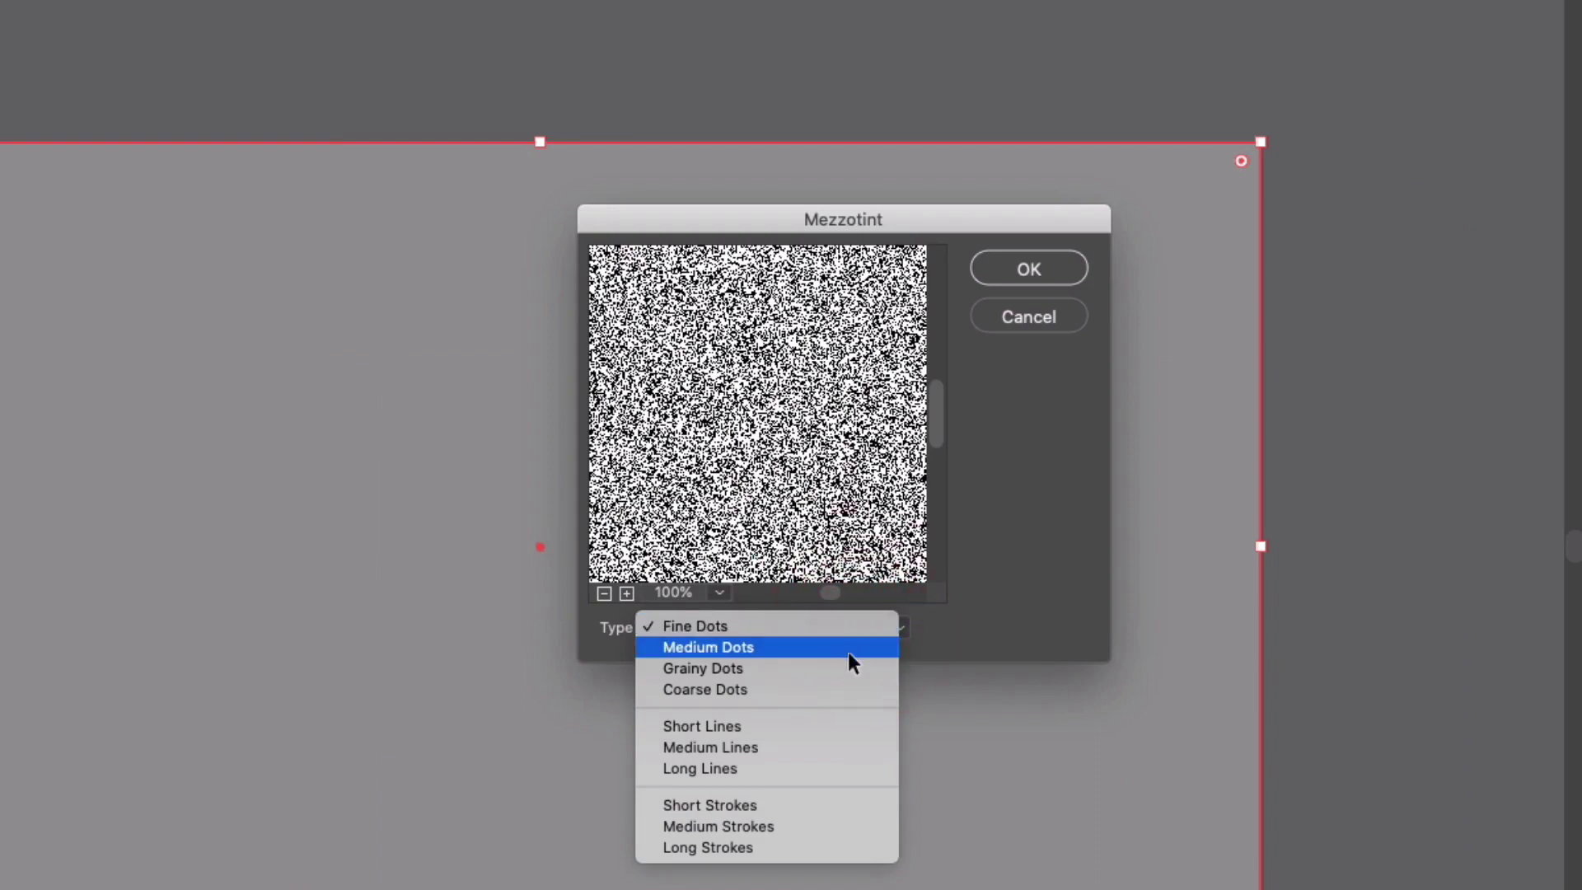
pyautogui.click(848, 647)
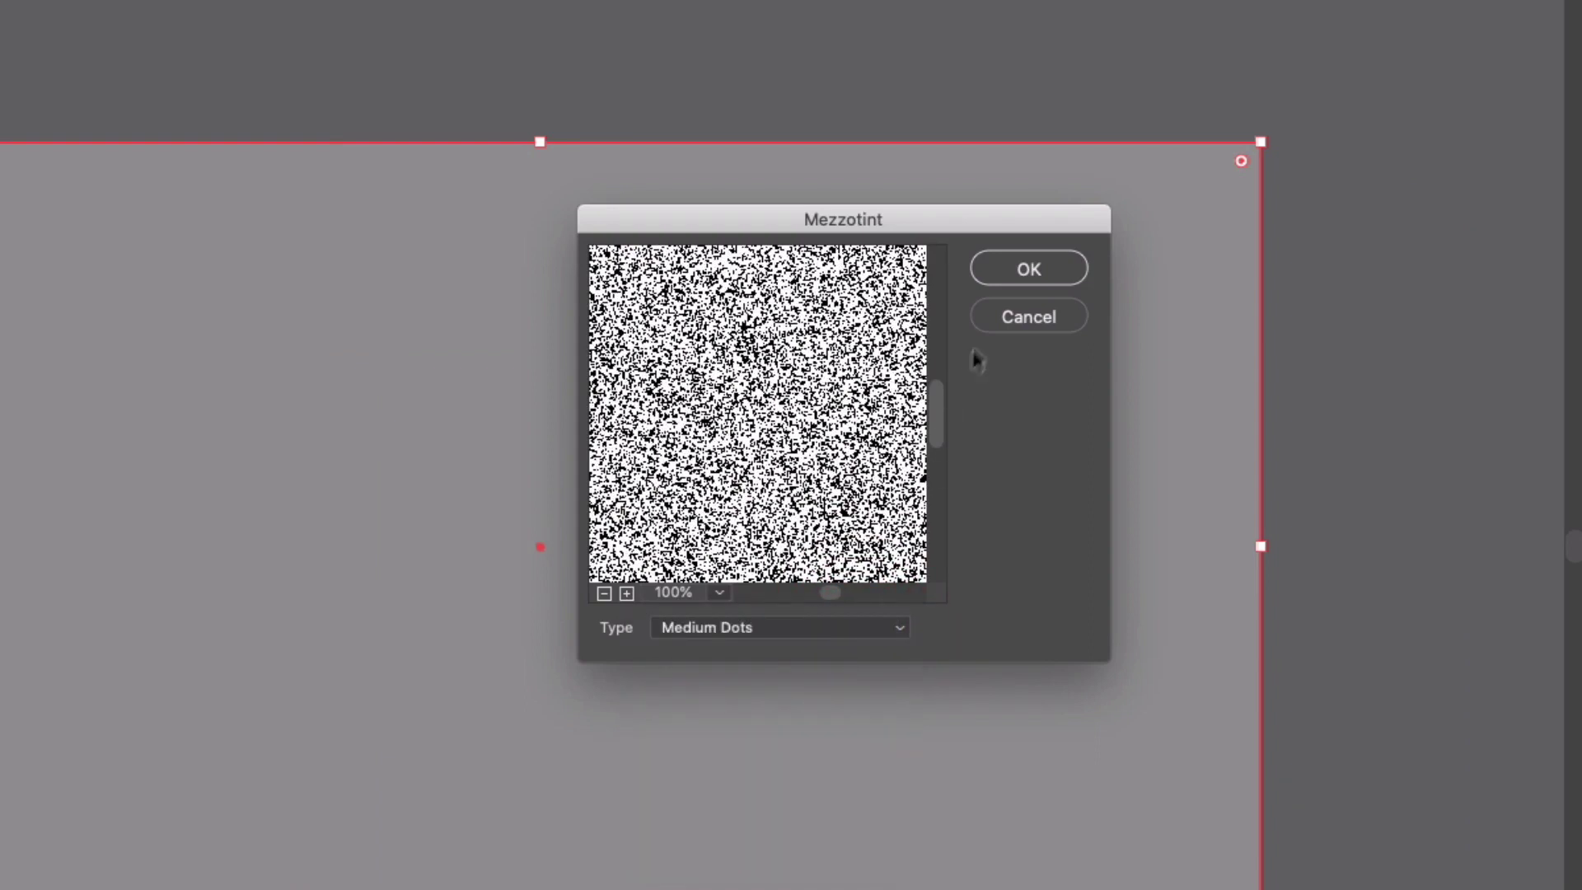
pyautogui.click(1000, 272)
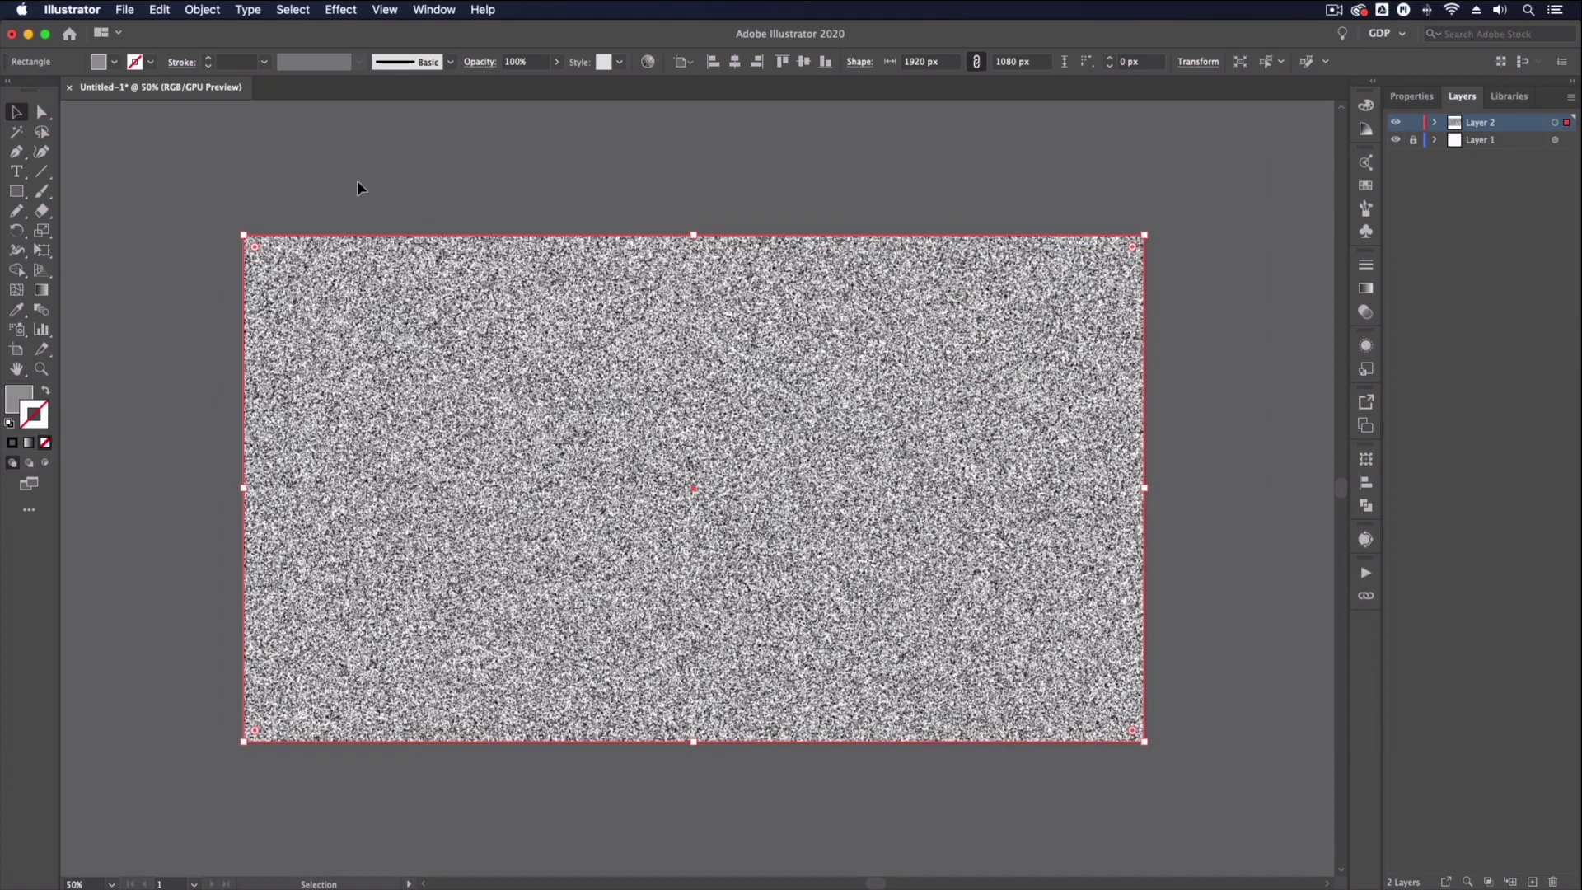
pyautogui.click(201, 307)
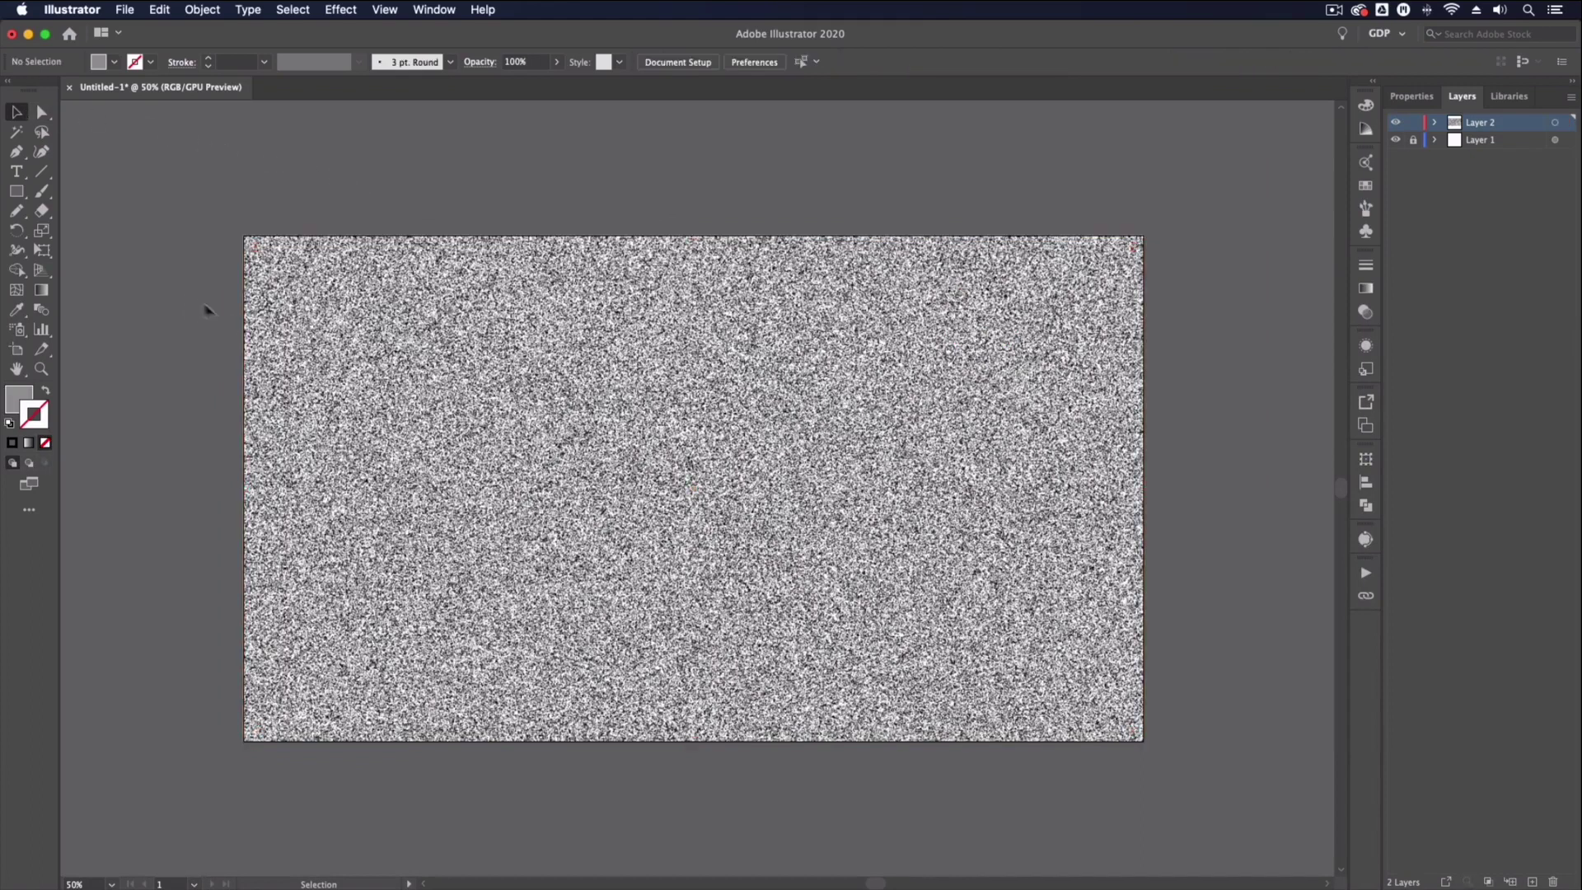
# - Select the noise rectangle, then reselect it after it becomes a rasterized noise image
pyautogui.click(241, 463)
pyautogui.scroll(-2, 235, 463)
pyautogui.scroll(1, 235, 463)
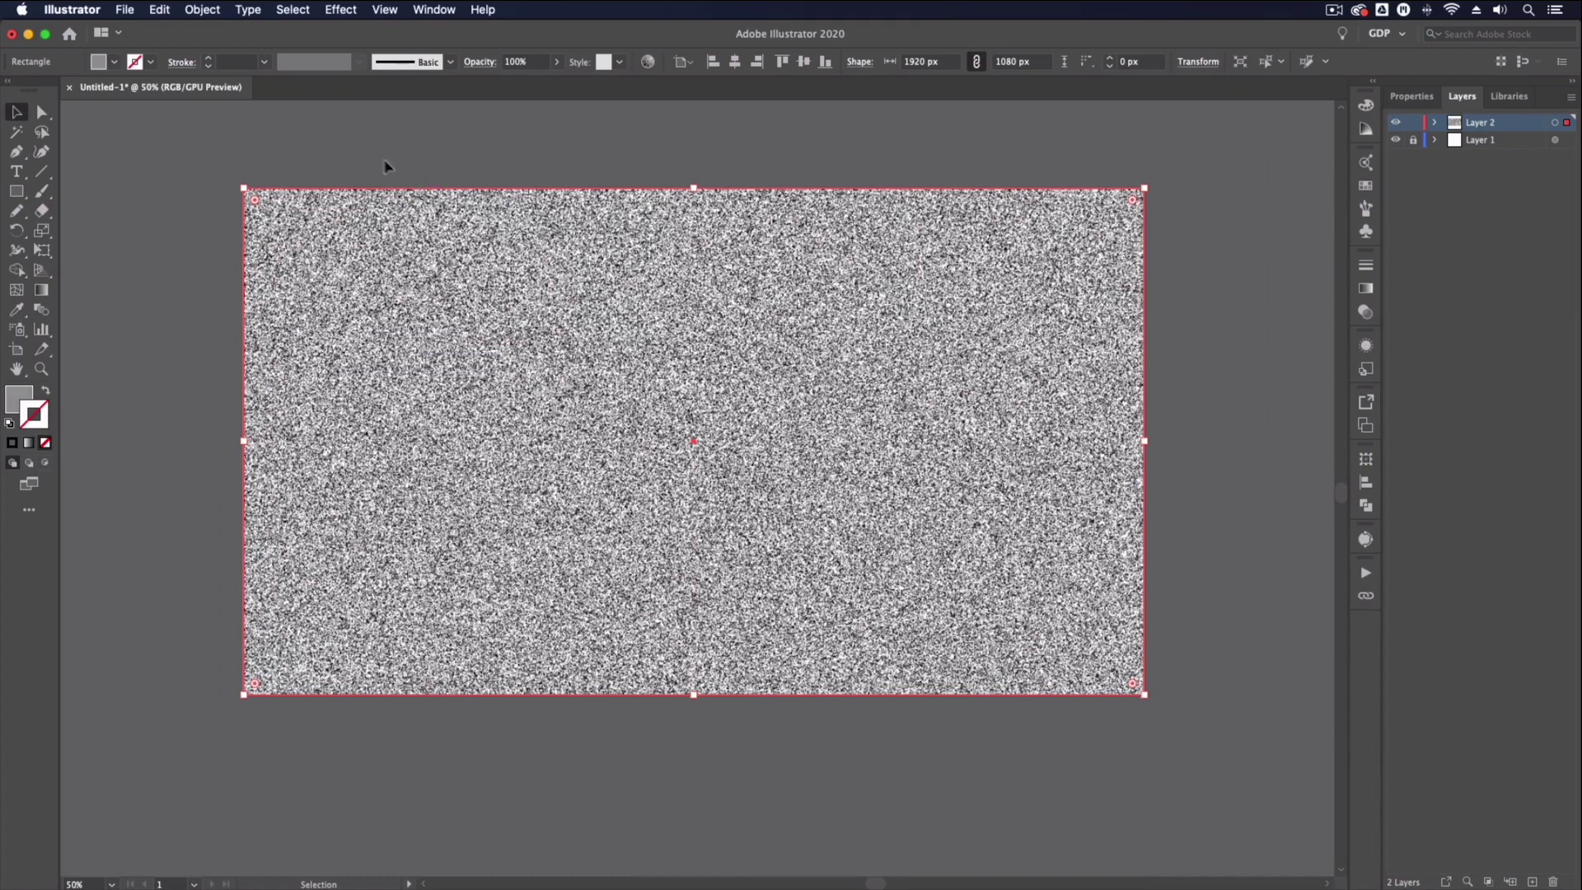
pyautogui.scroll(1, 376, 155)
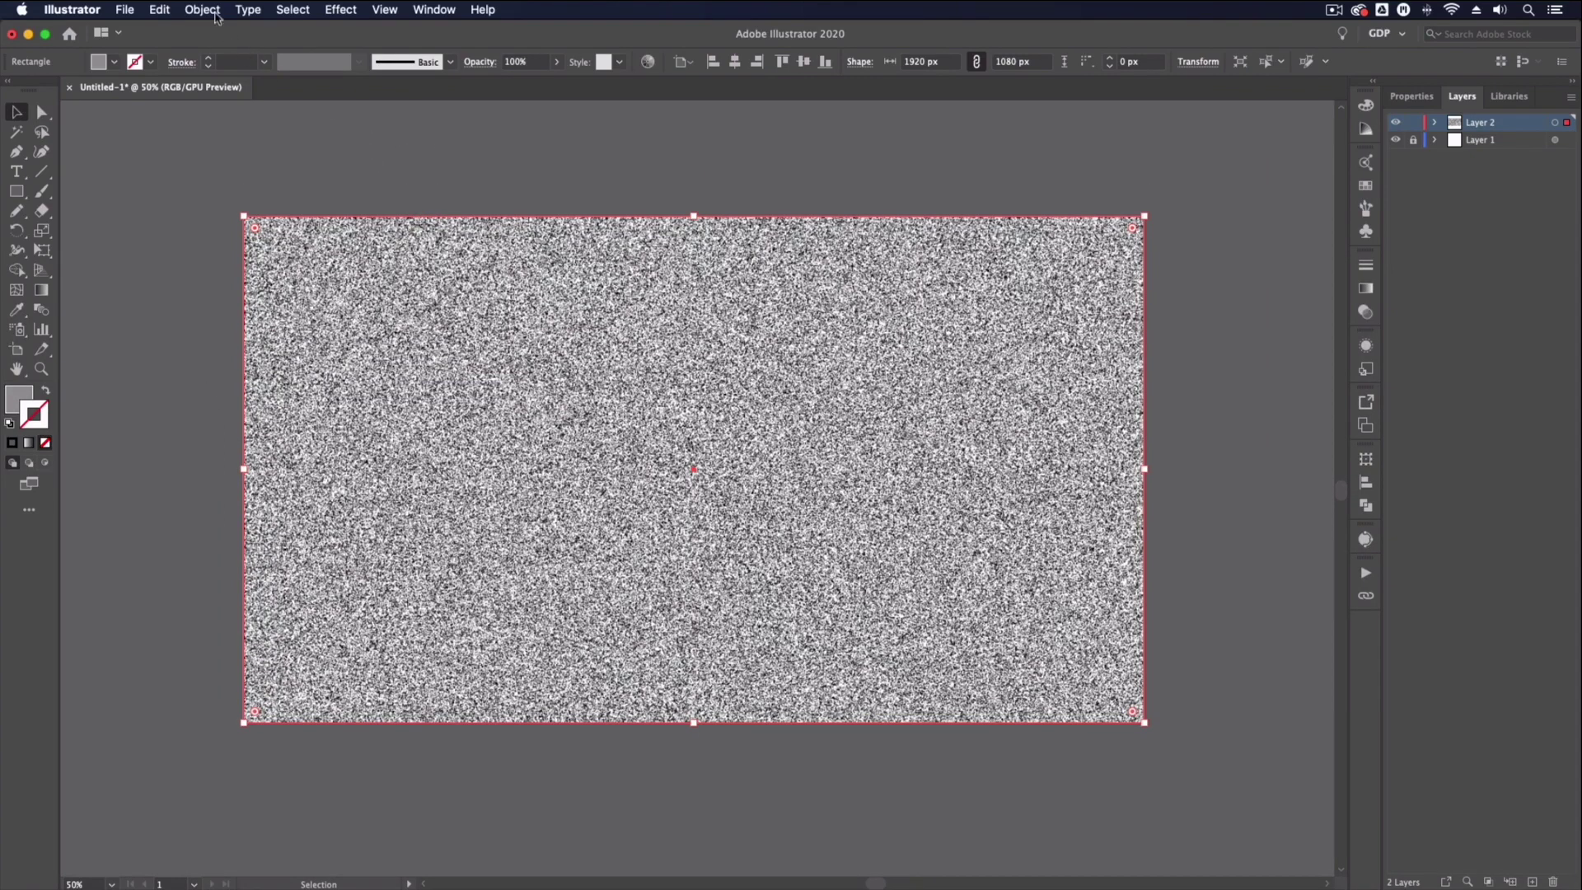
pyautogui.click(384, 159)
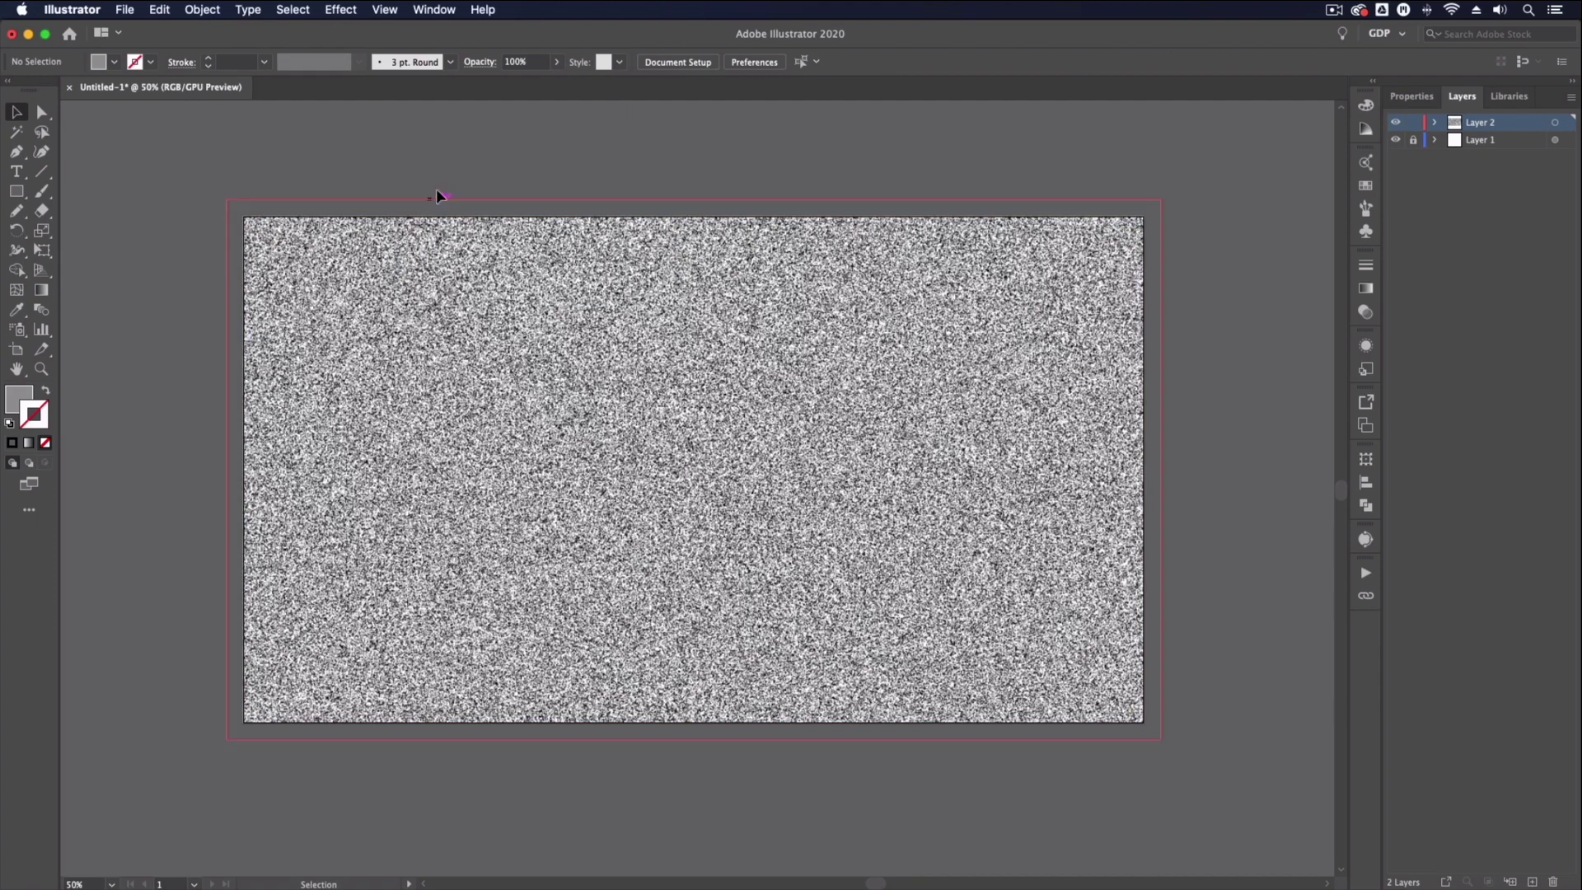
pyautogui.click(425, 232)
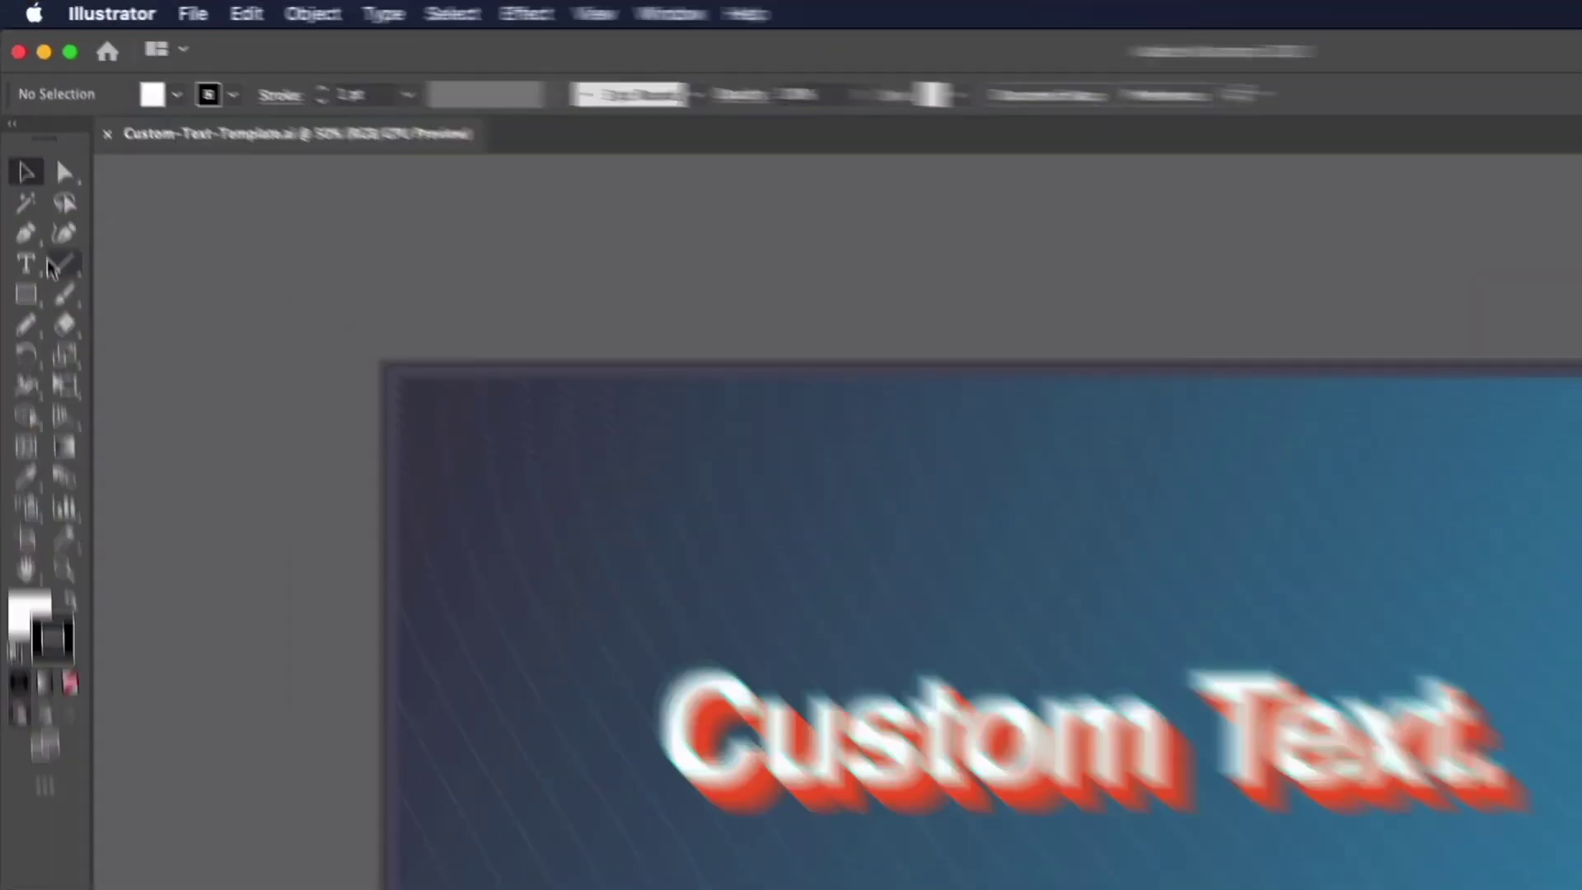
# - Replace the 'Custom Text.' headline with the word 'Text'
pyautogui.click(16, 171)
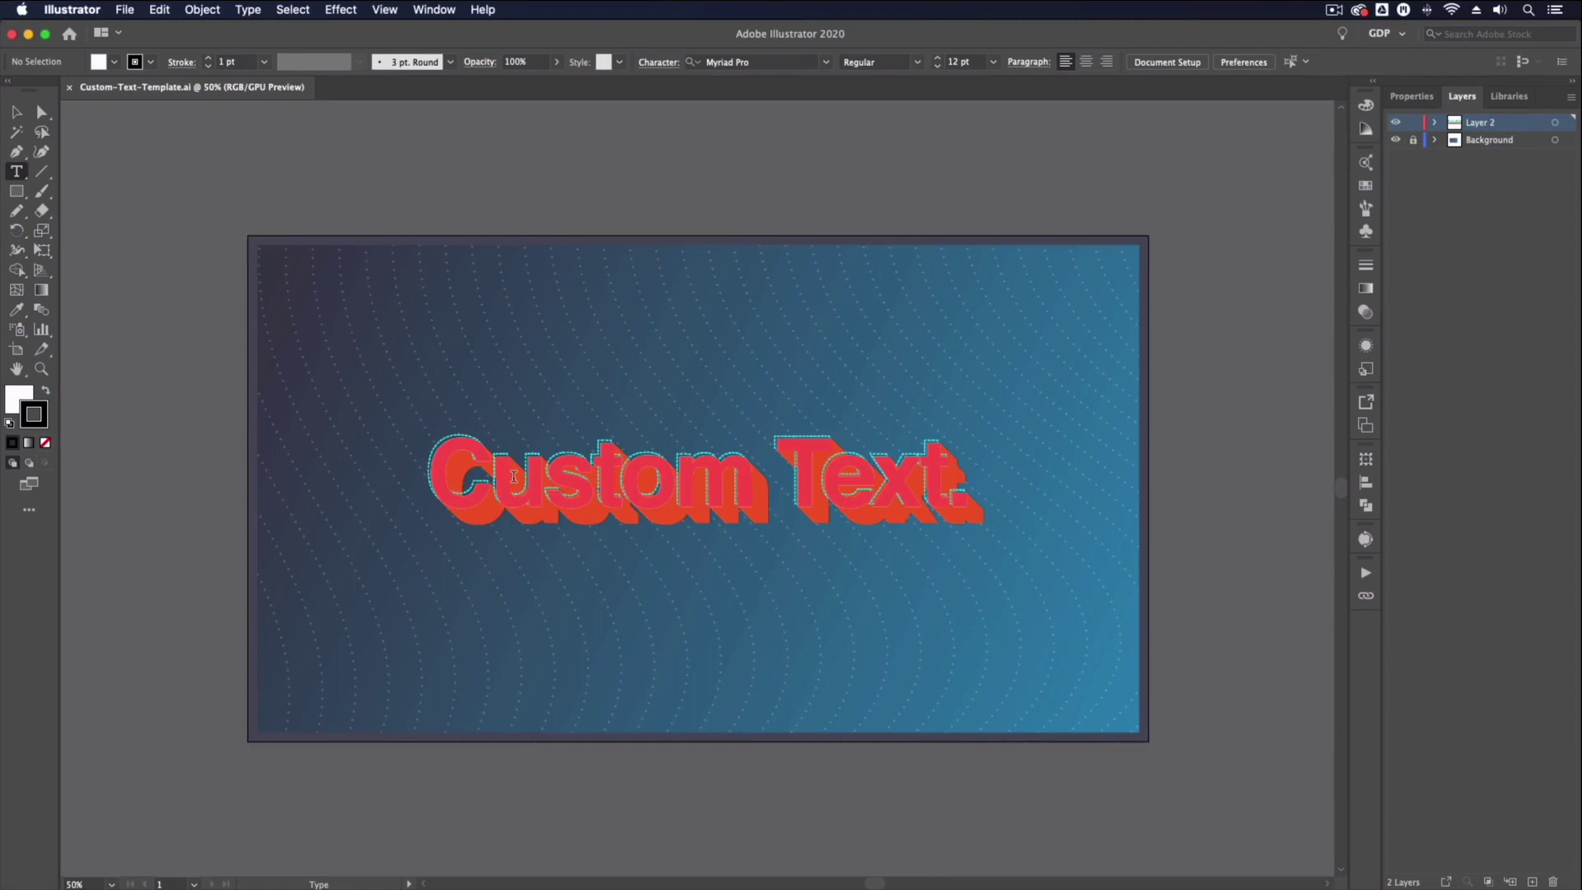
pyautogui.click(541, 486)
pyautogui.tripleClick(585, 475)
pyautogui.press('BackSpace')
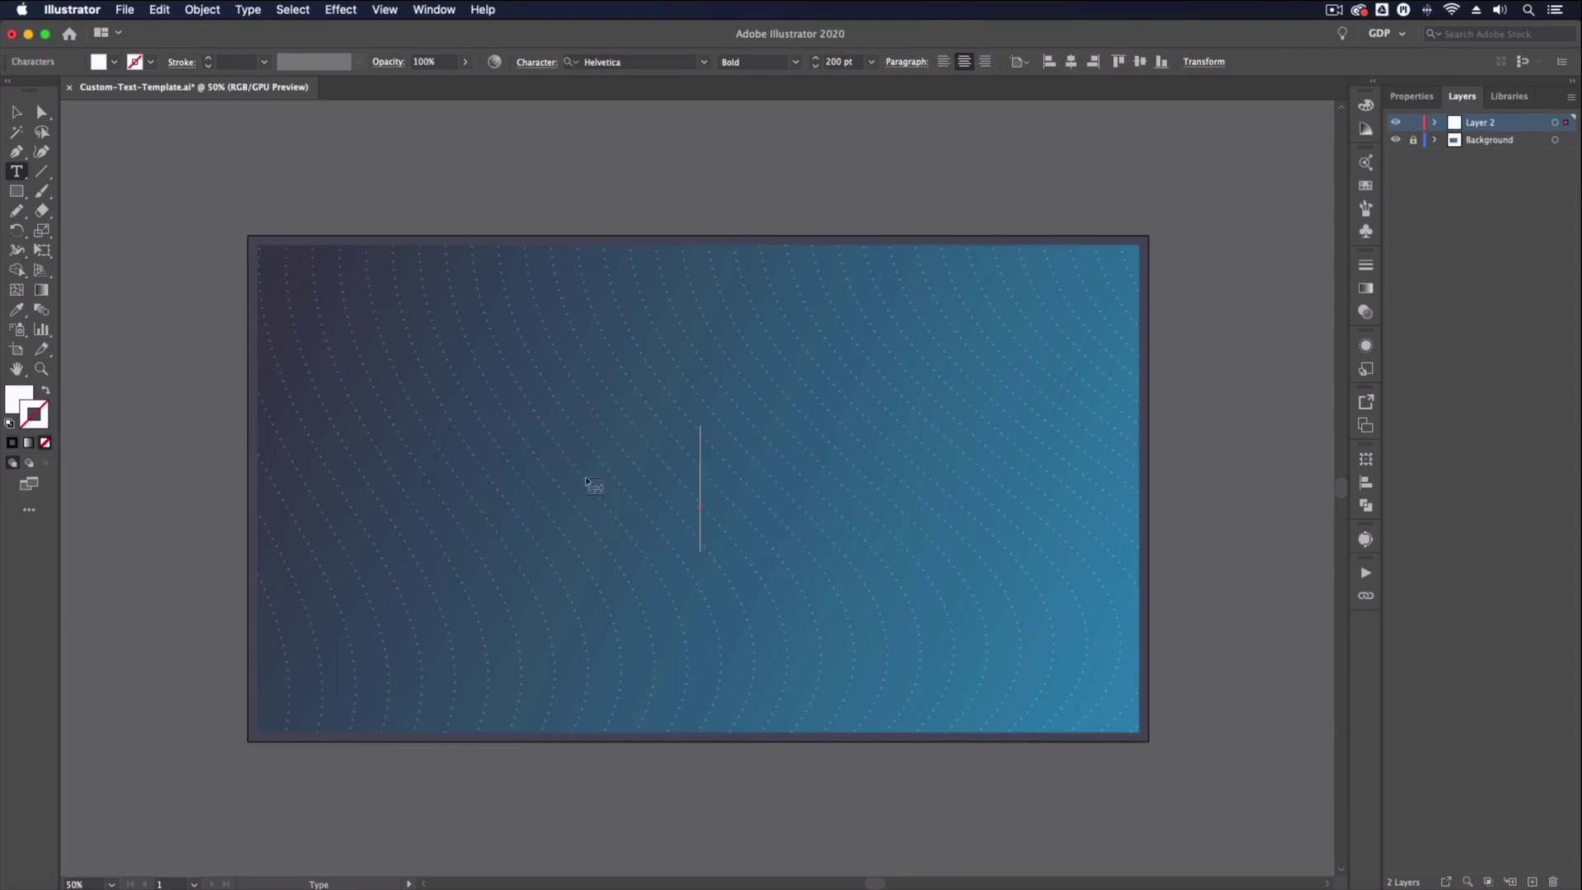
pyautogui.write('Text')
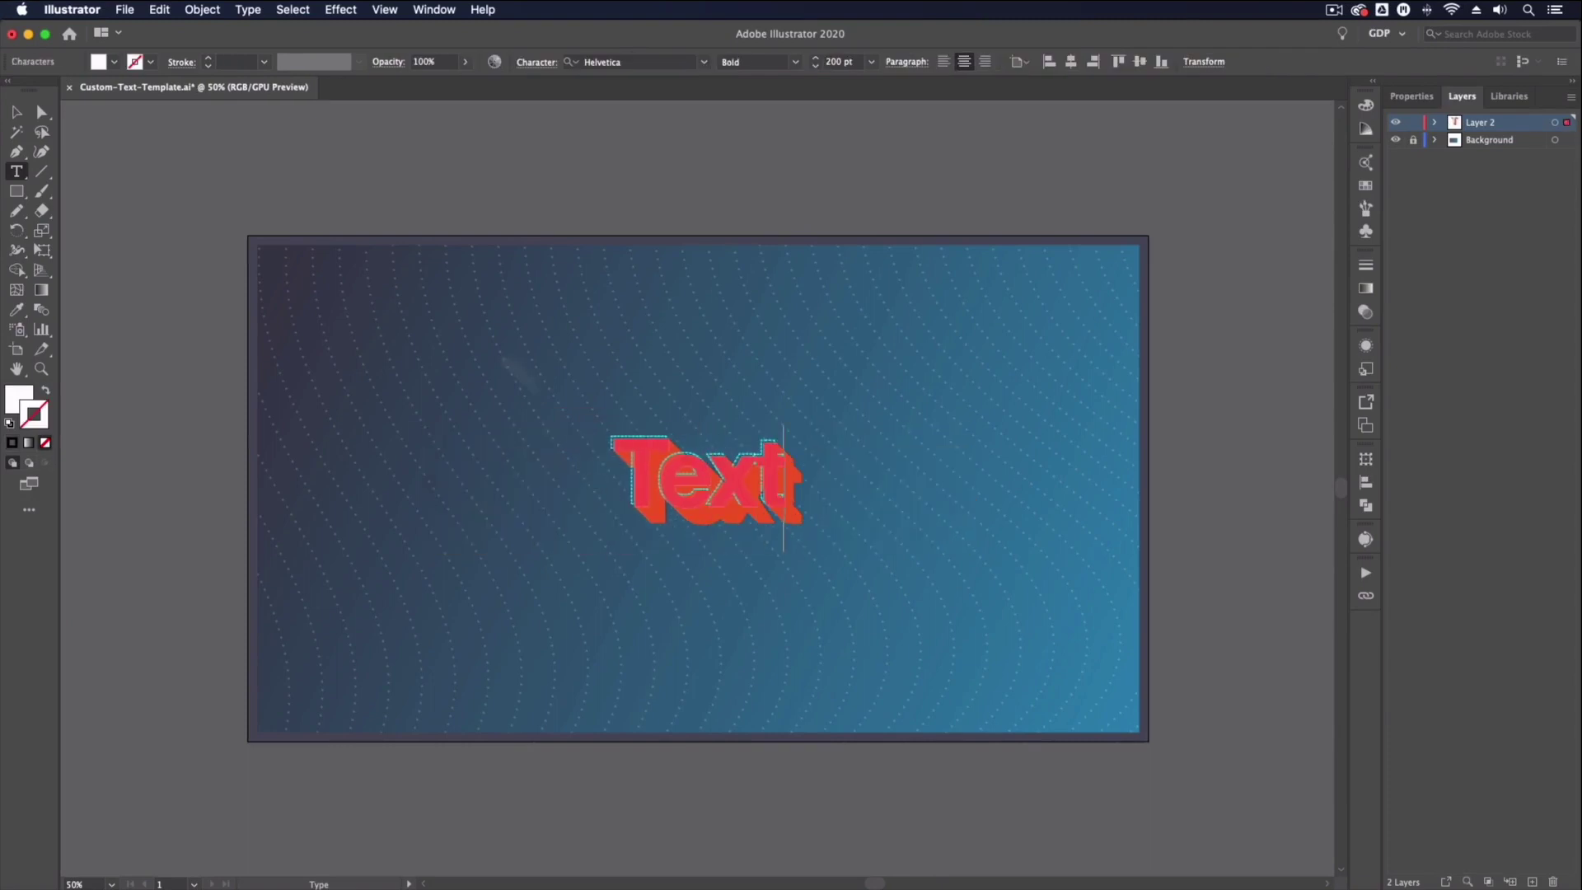
pyautogui.press('Escape')
# - Set the headline font to Mesmerize and make it All Caps so it reads TEXT
pyautogui.click(703, 62)
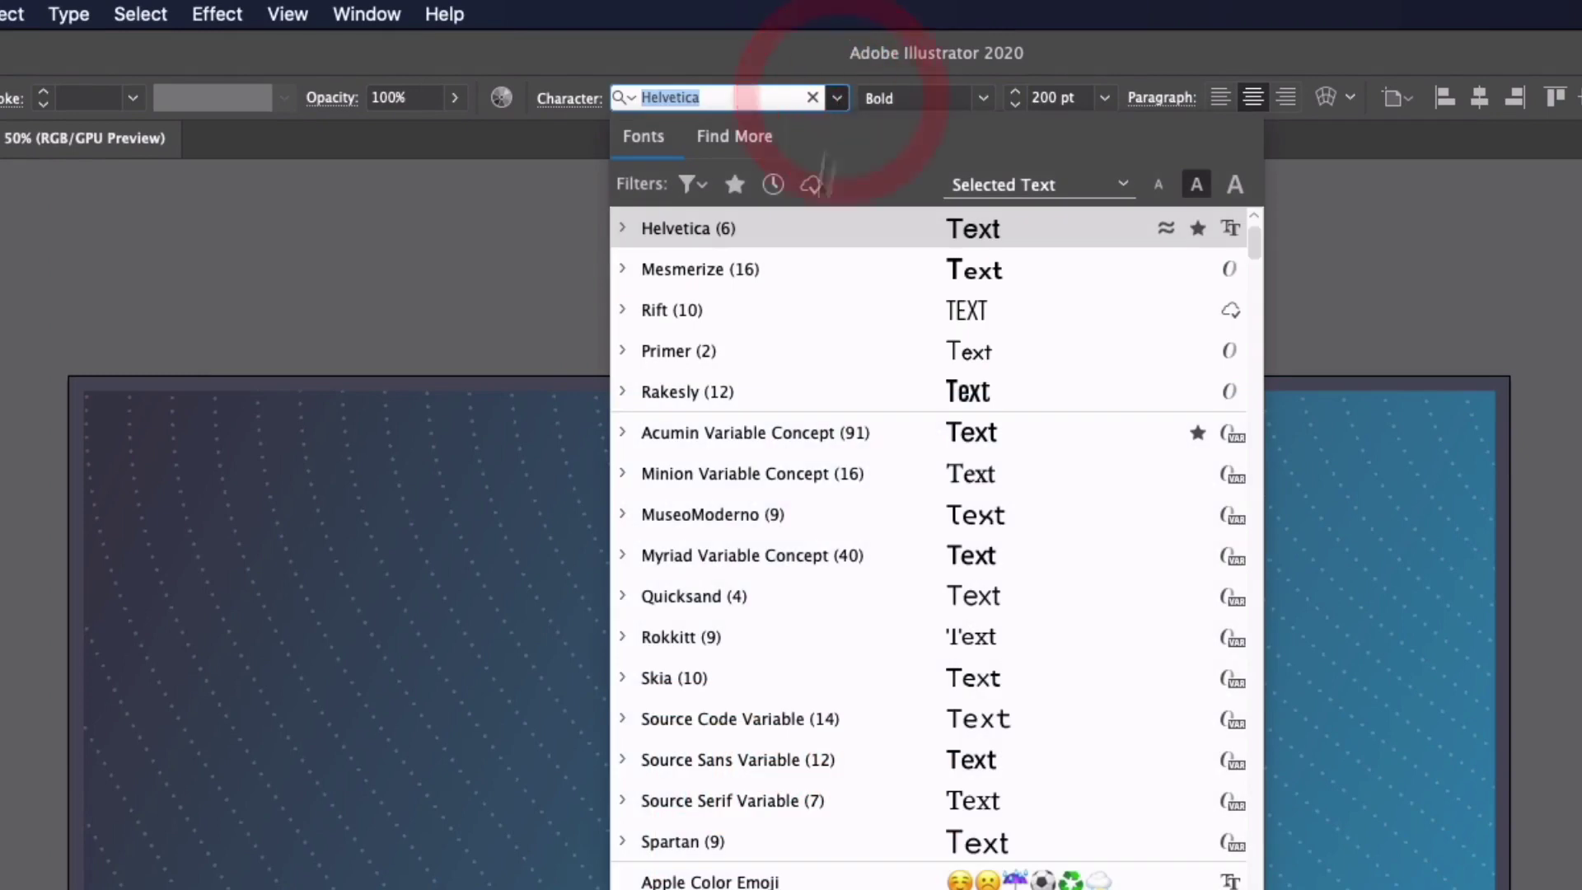
pyautogui.click(811, 259)
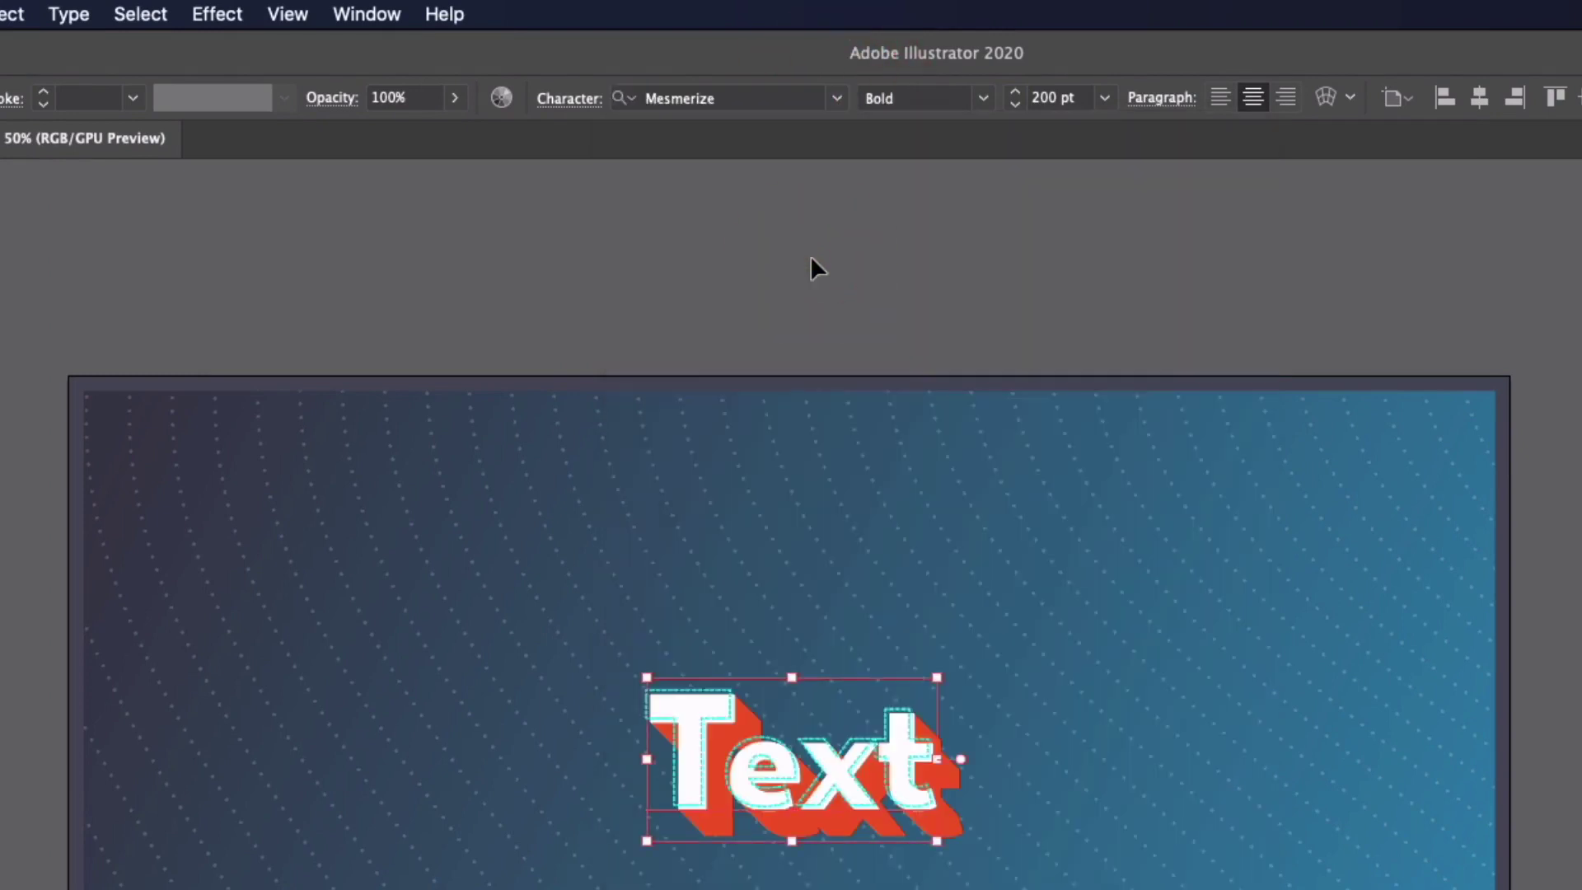
pyautogui.click(578, 98)
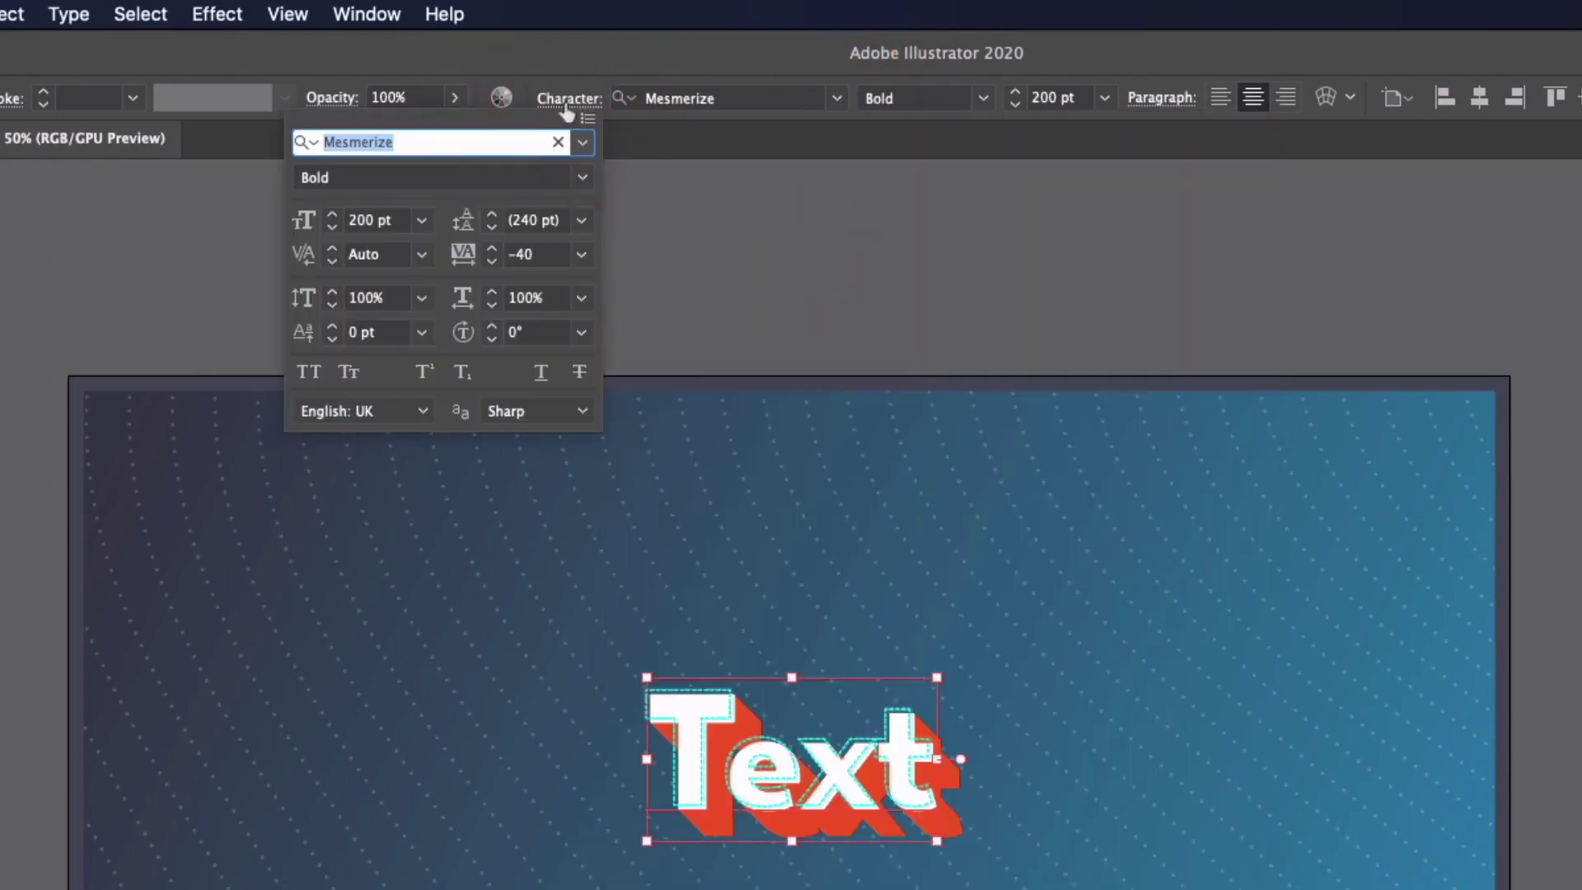
pyautogui.click(310, 372)
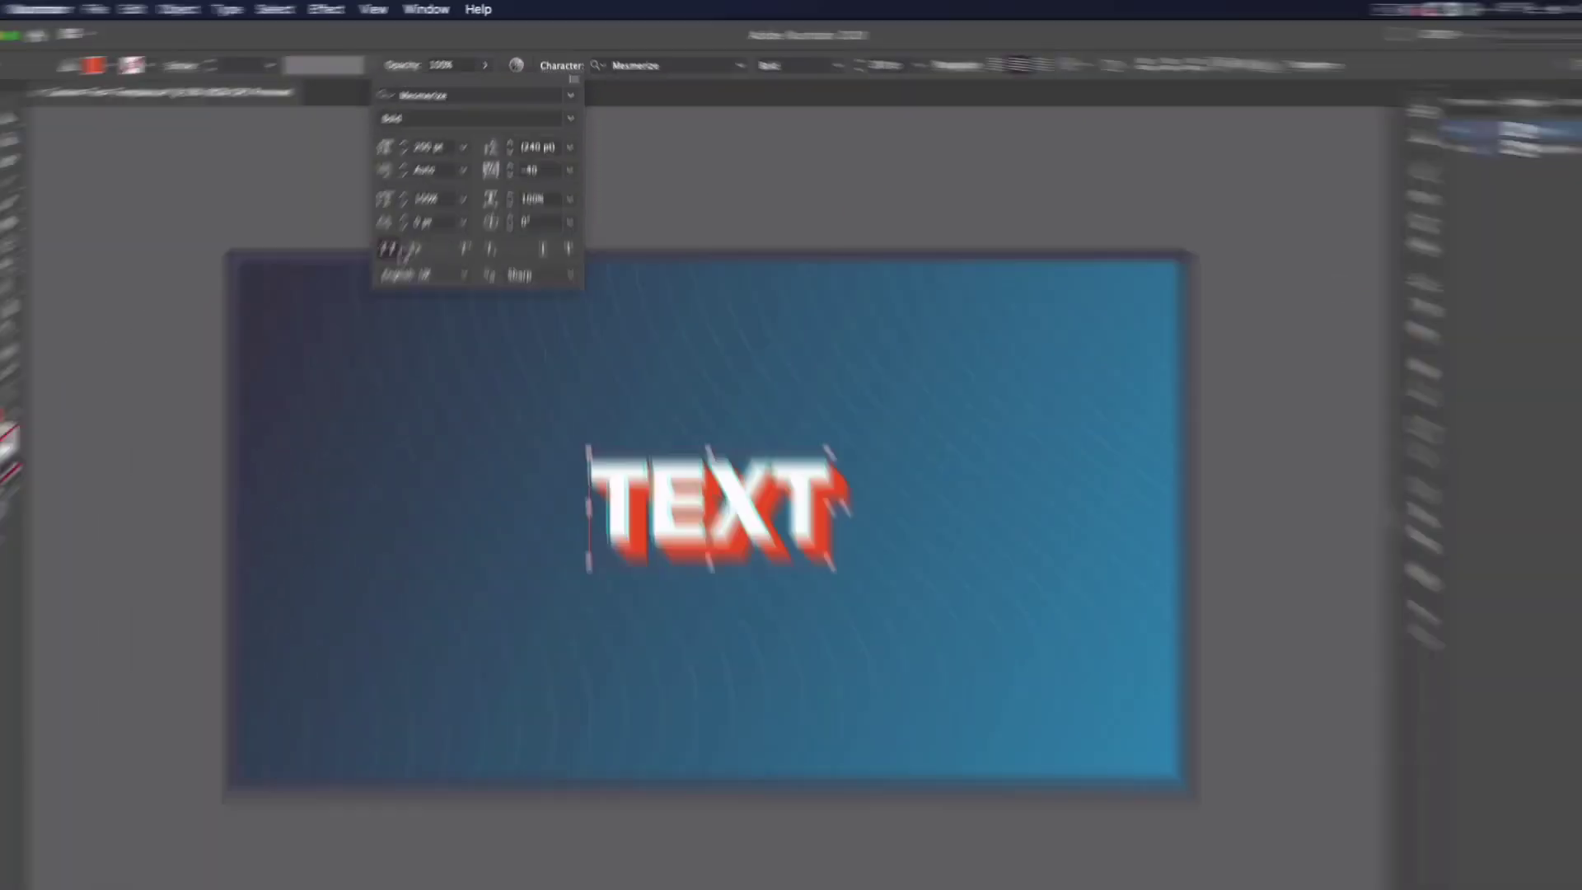
pyautogui.click(18, 112)
pyautogui.click(166, 160)
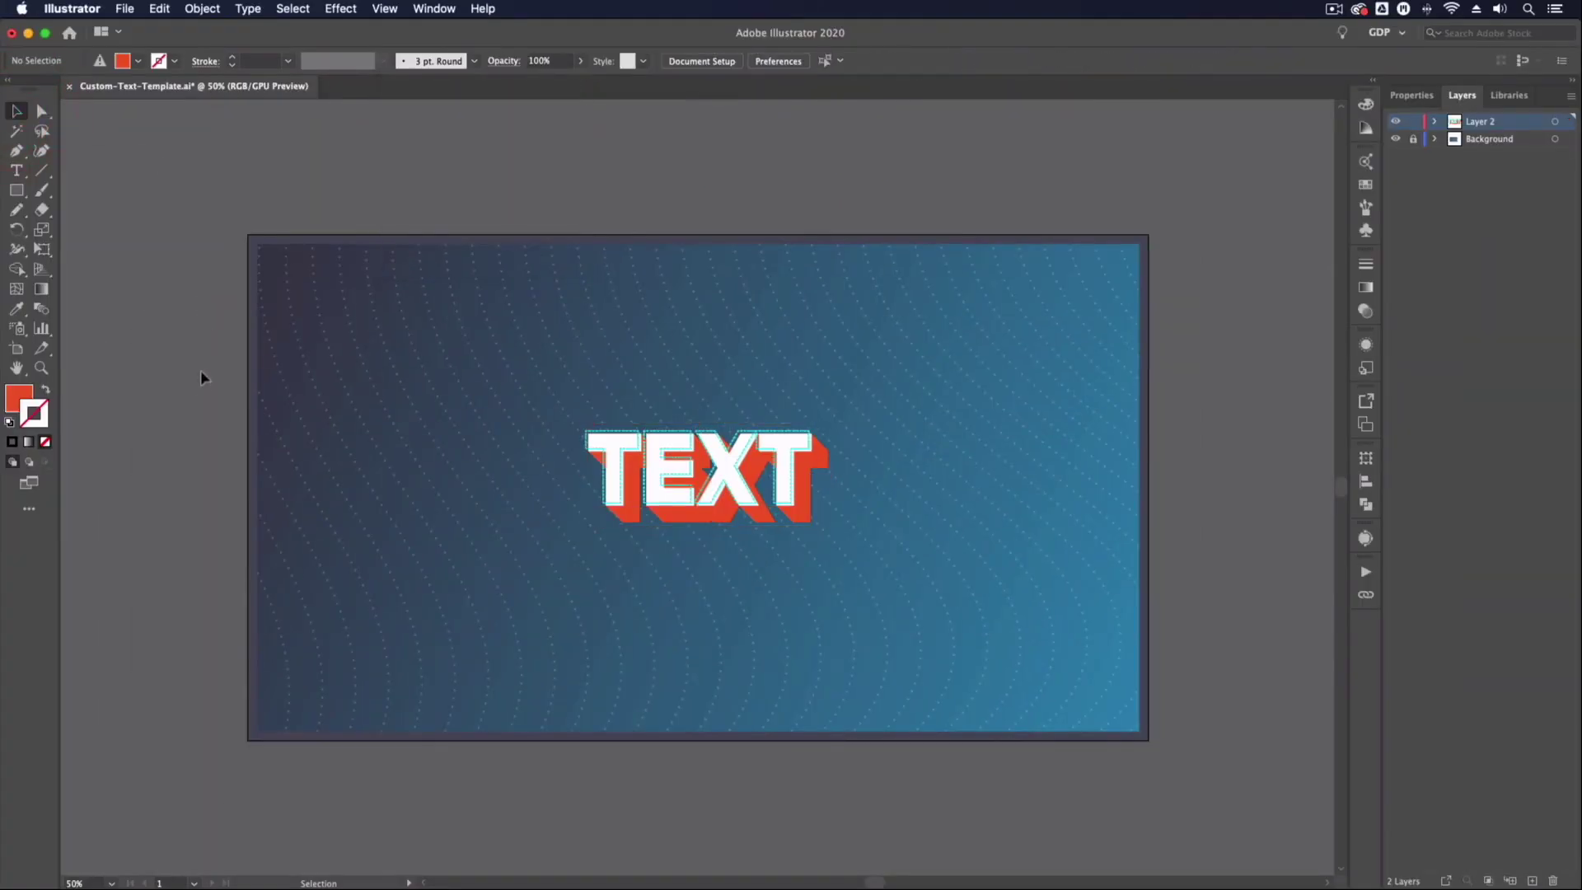